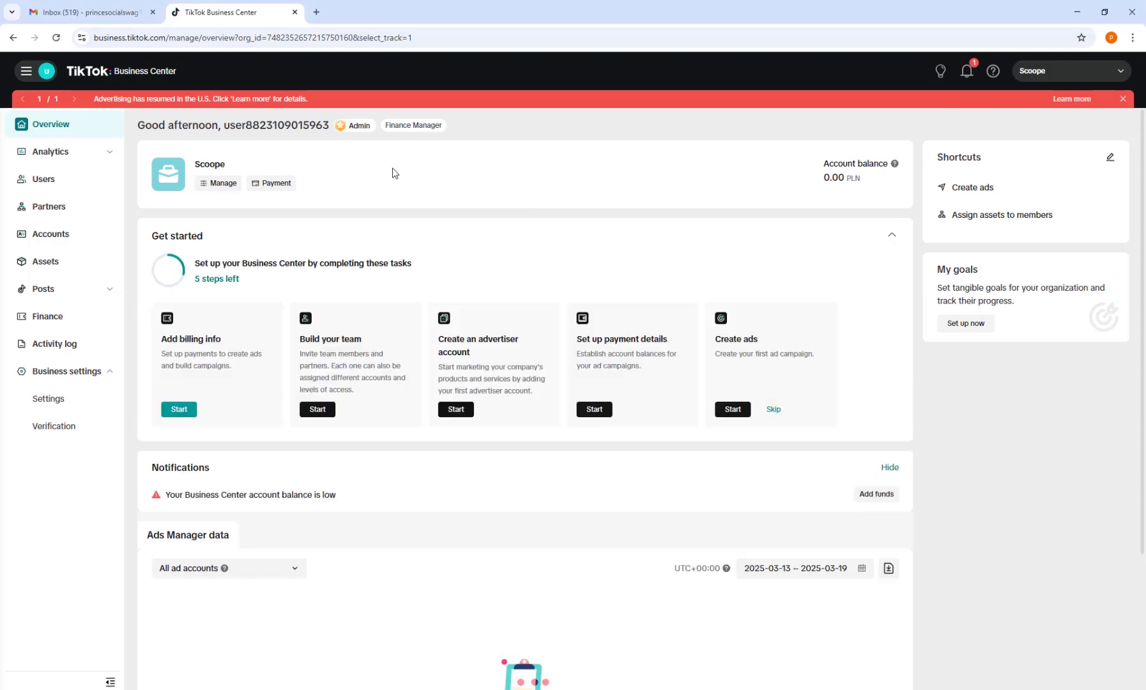
Step: Open the TikTok for Business tools menu from the Overview dashboard
left_click(36, 70)
Step: Create a new pixel from Assets > Pixels and begin phone identity verification
left_click(46, 262)
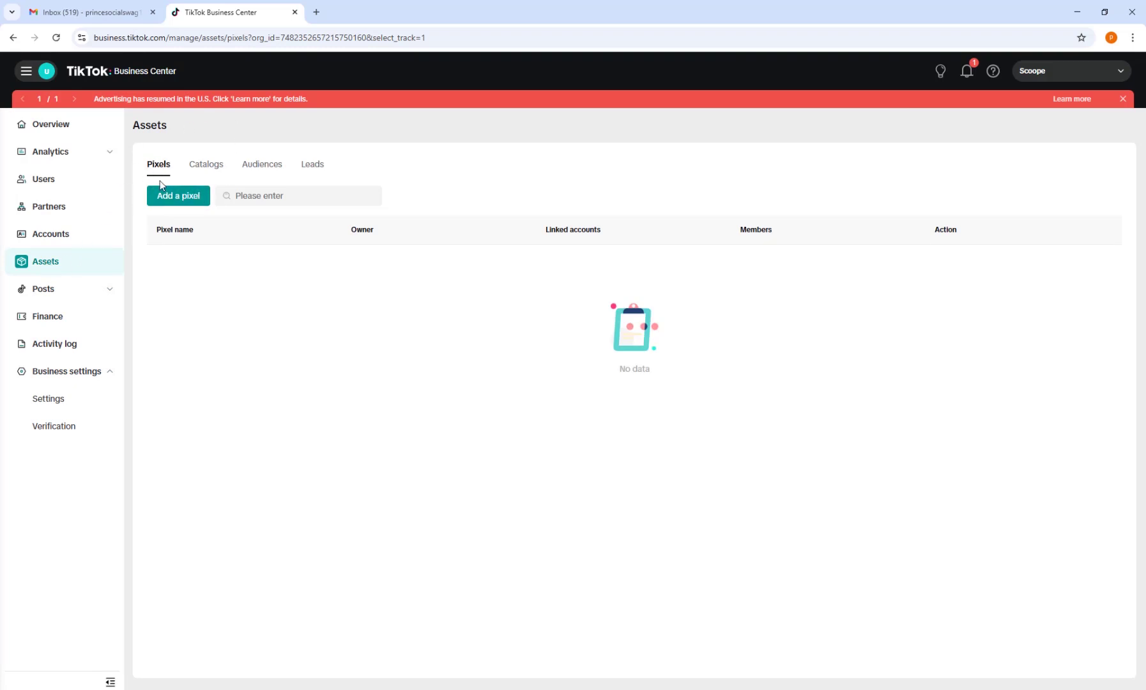
left_click(178, 200)
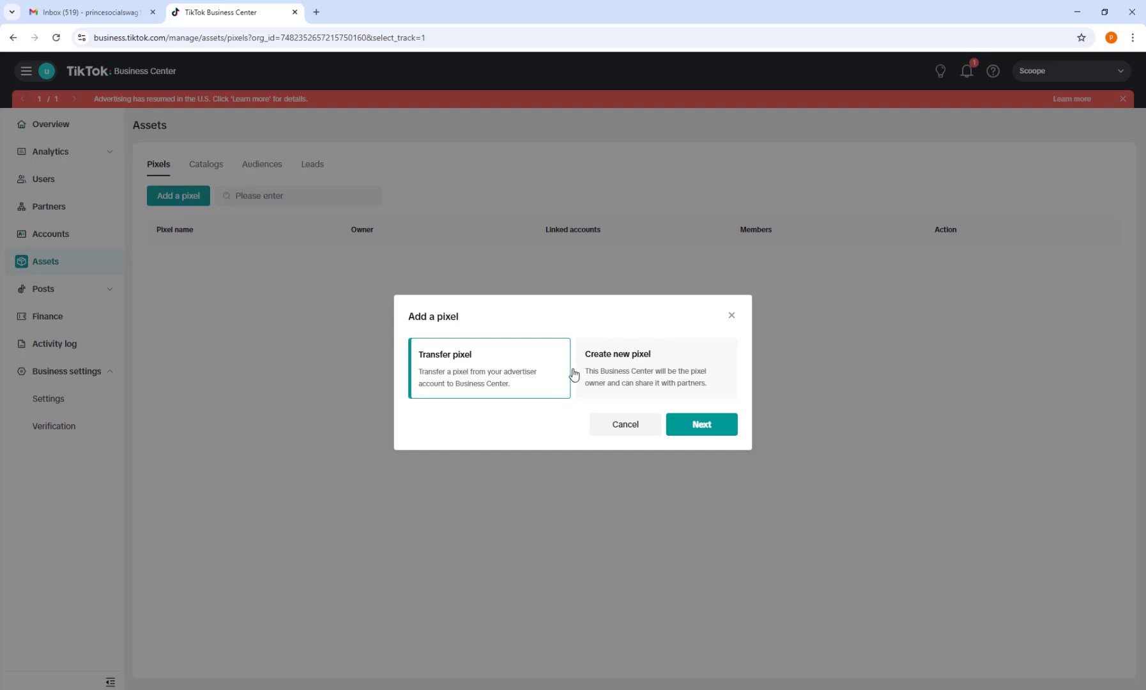
left_click(617, 363)
left_click(701, 425)
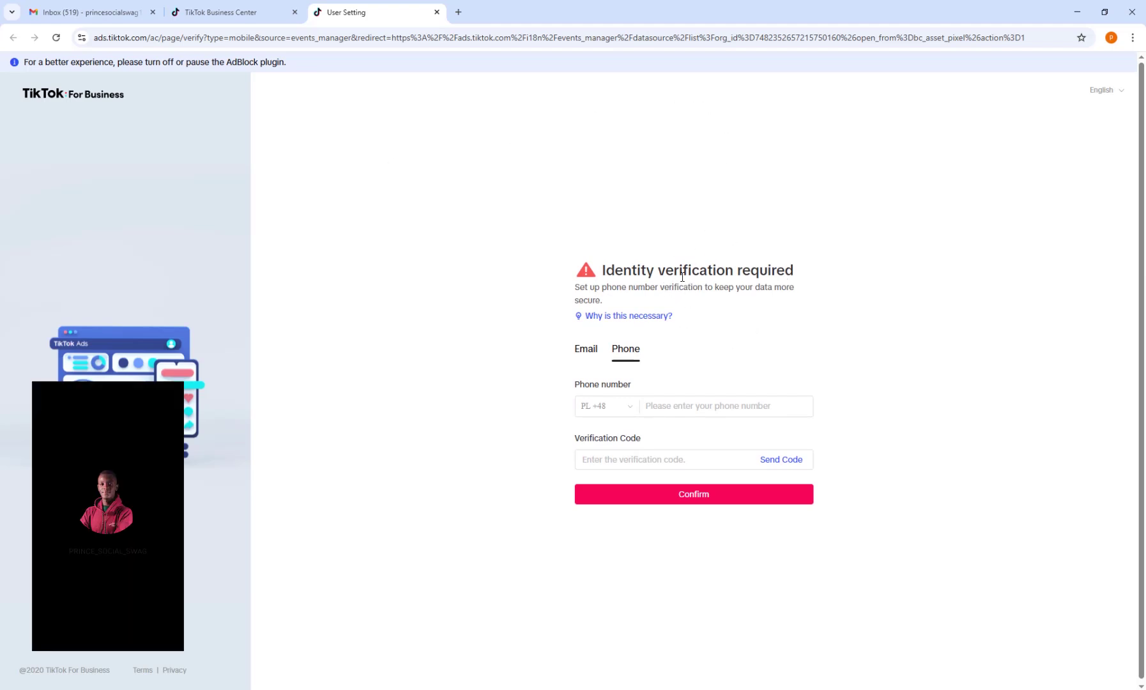
left_click(700, 410)
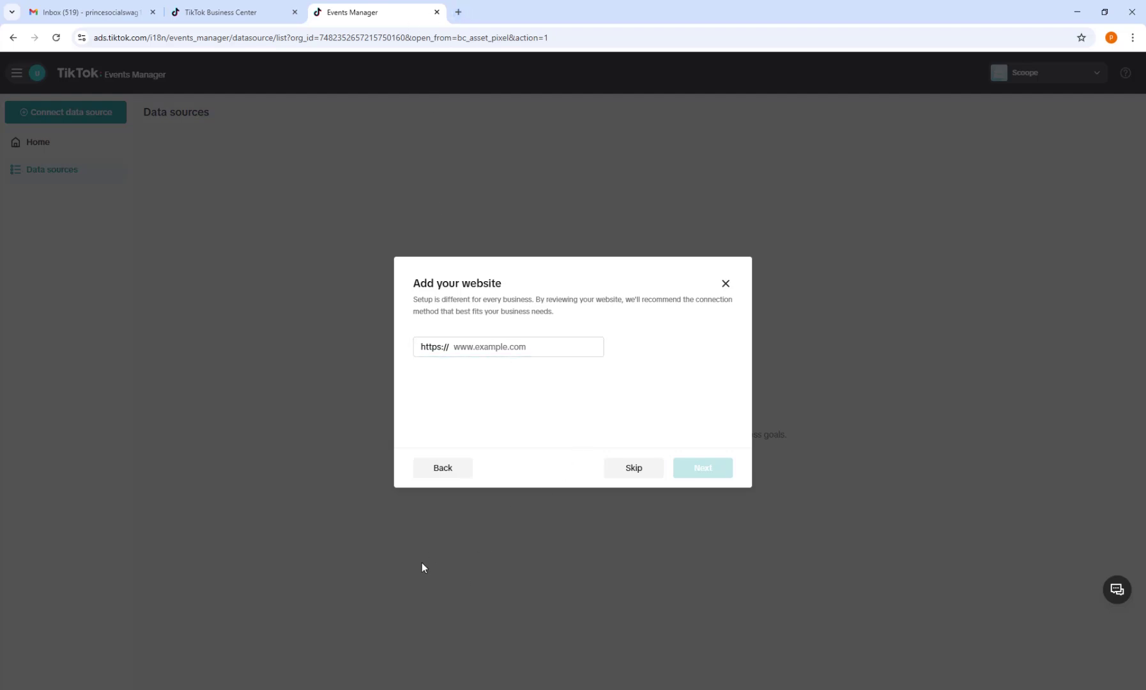
Step: Enter scooperpaws.pl/ as the website address
right_click(470, 347)
left_click(511, 466)
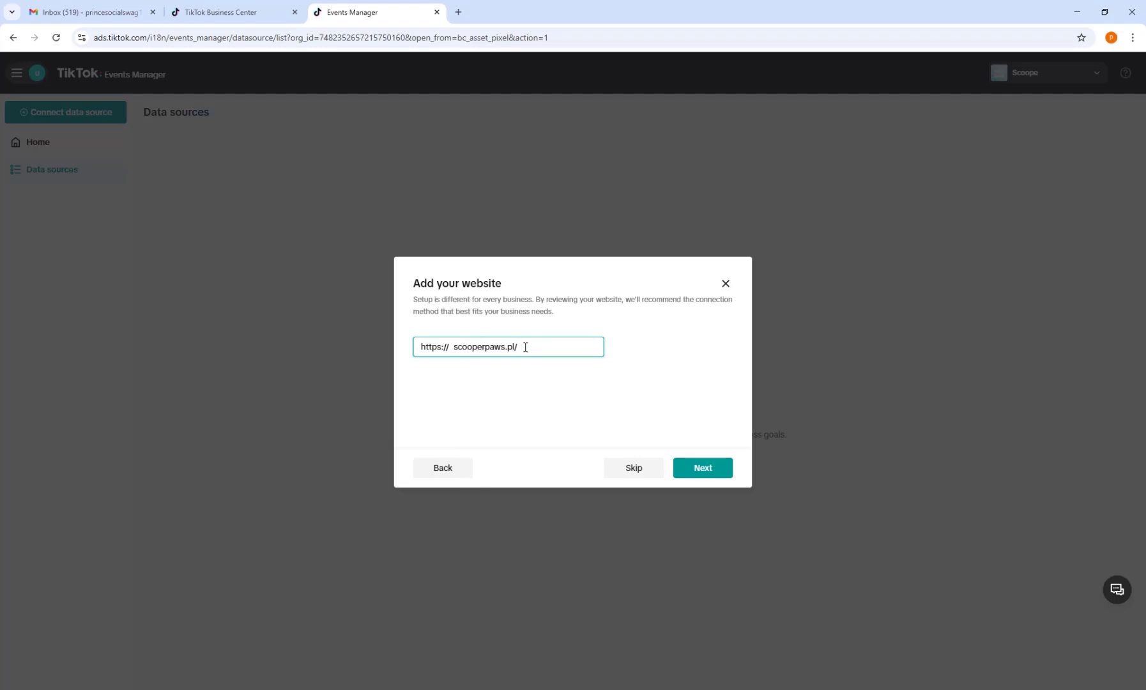
left_click(699, 470)
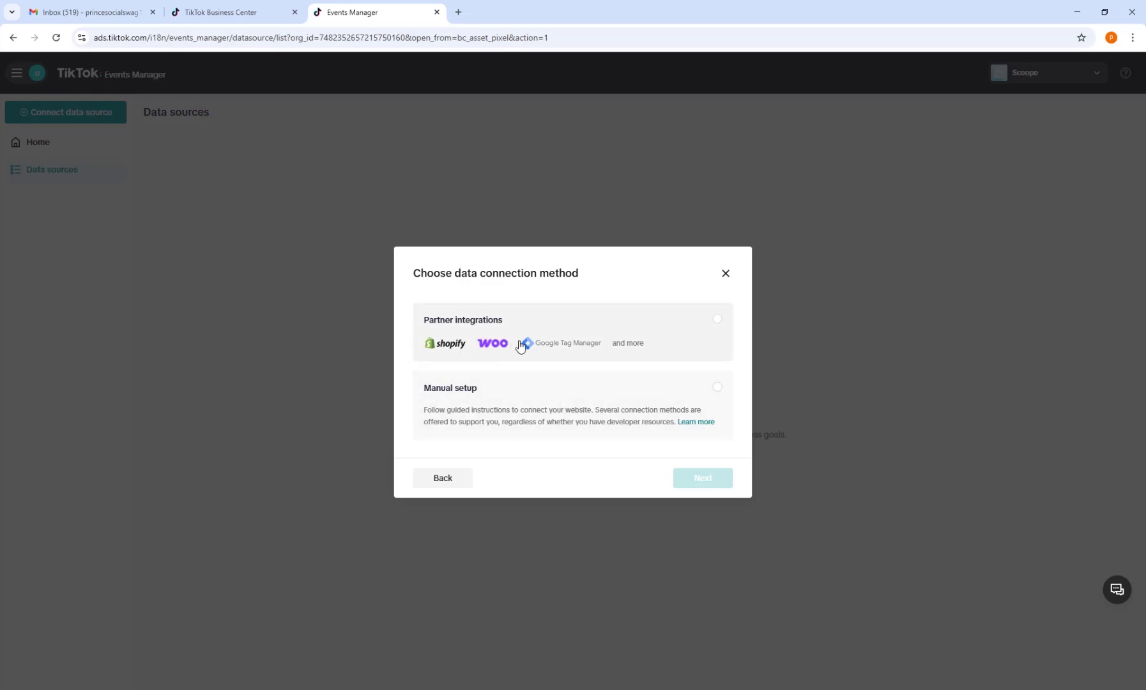
Step: Choose Manual setup with the TikTok Pixel connection method
left_click(717, 388)
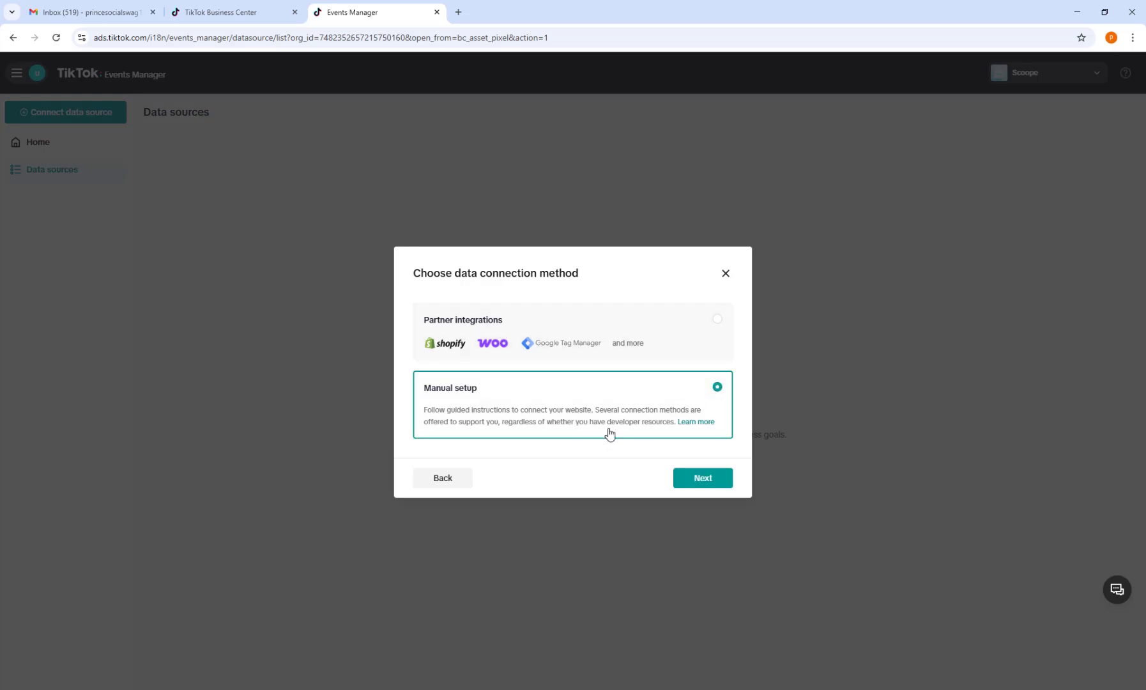
left_click(700, 478)
left_click(593, 328)
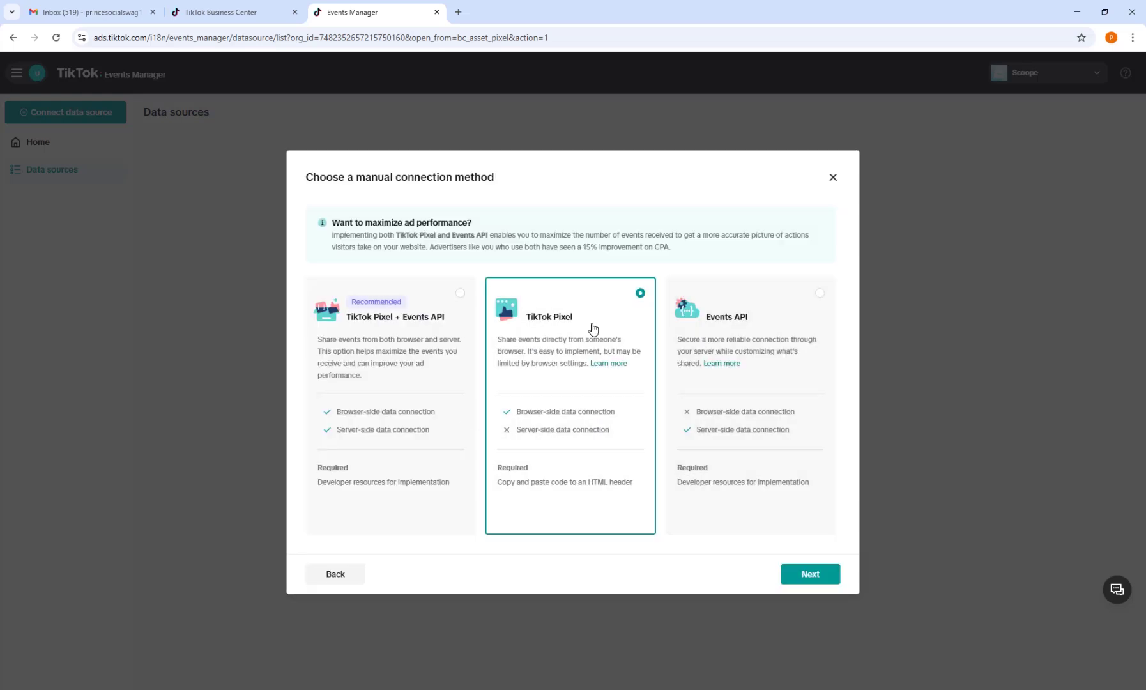
left_click(810, 575)
left_click(498, 249)
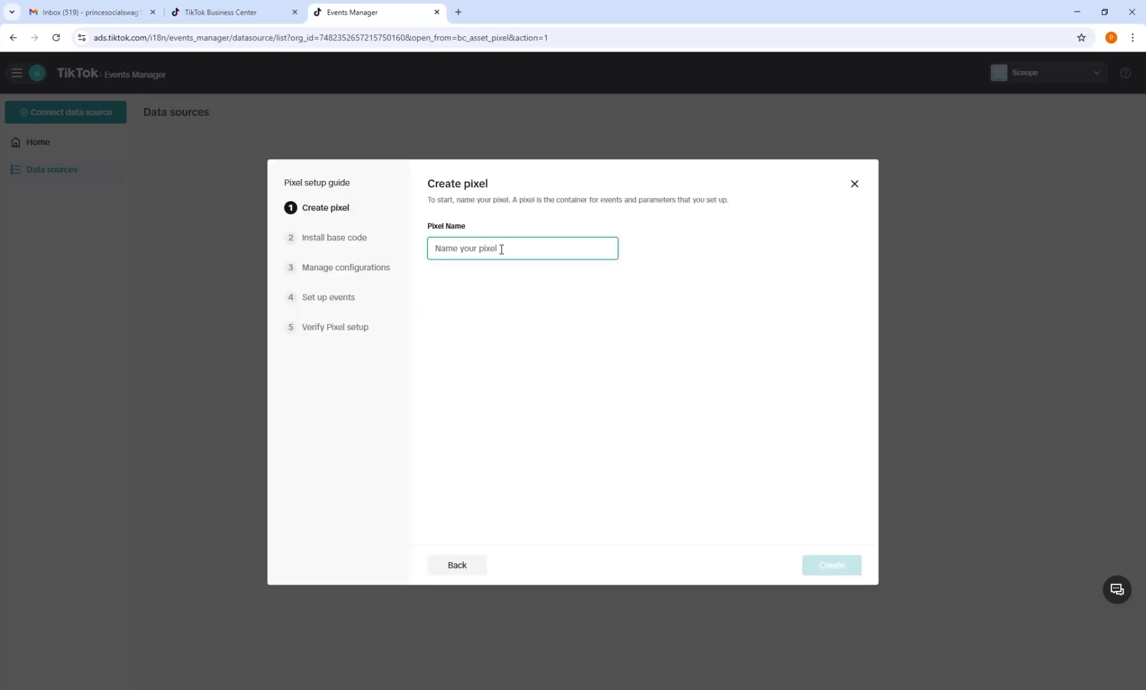
Step: Name the pixel 'scooper pixel' and create it
type("scooper pixel")
left_click(522, 221)
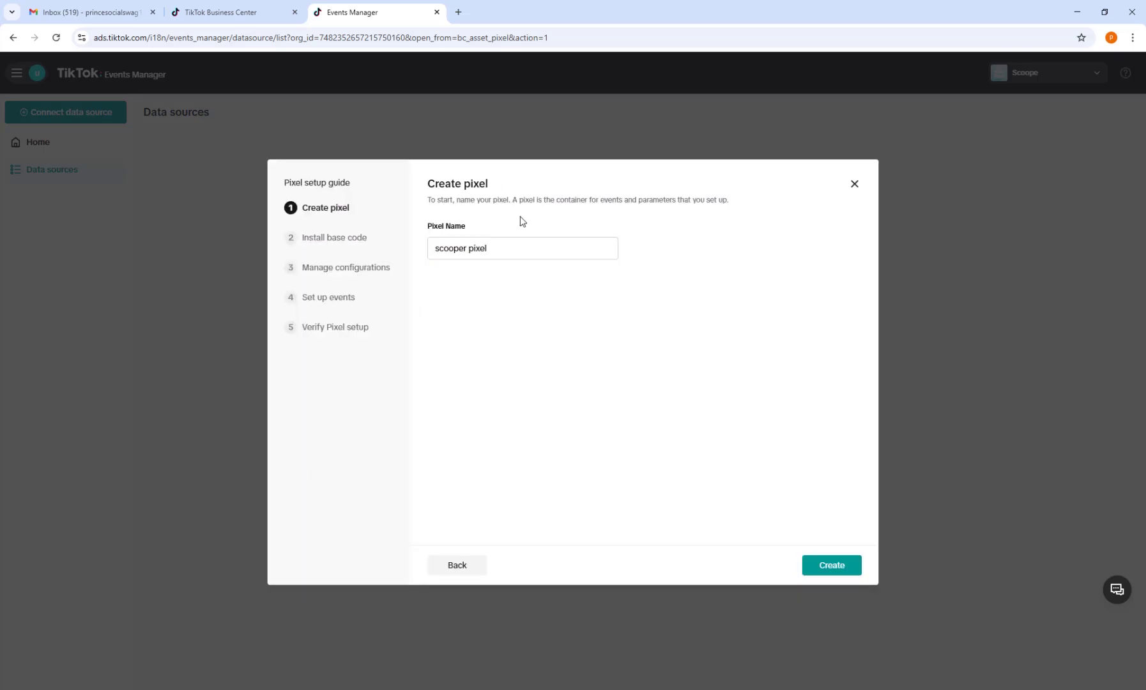
left_click(842, 571)
left_click(842, 569)
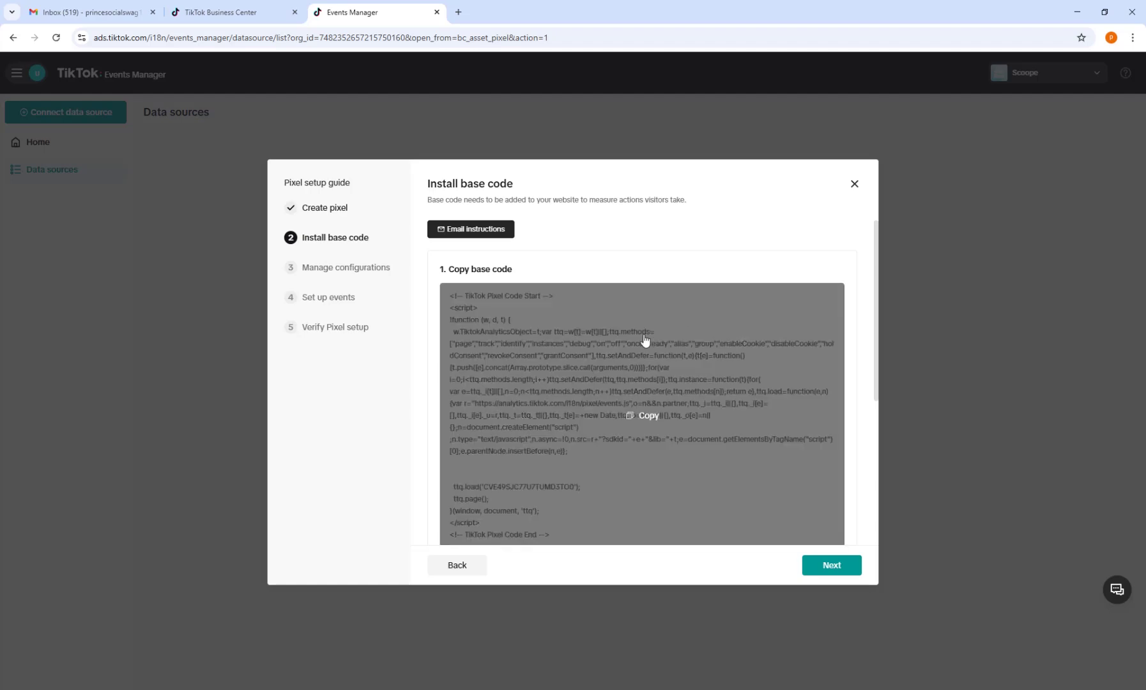
Step: Copy the pixel base code and switch to the WordPress admin
scroll(628, 446, "down", 3)
scroll(627, 446, "down", 1)
scroll(621, 345, "up", 4)
scroll(672, 442, "down", 2)
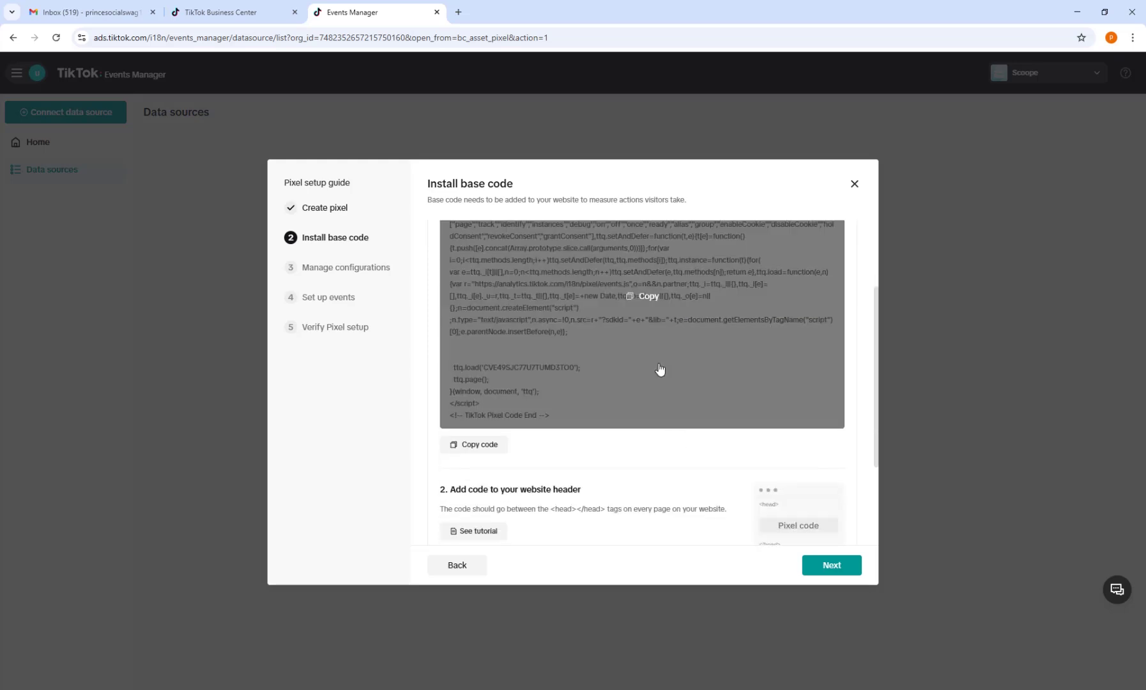
scroll(532, 404, "up", 1)
left_click(647, 357)
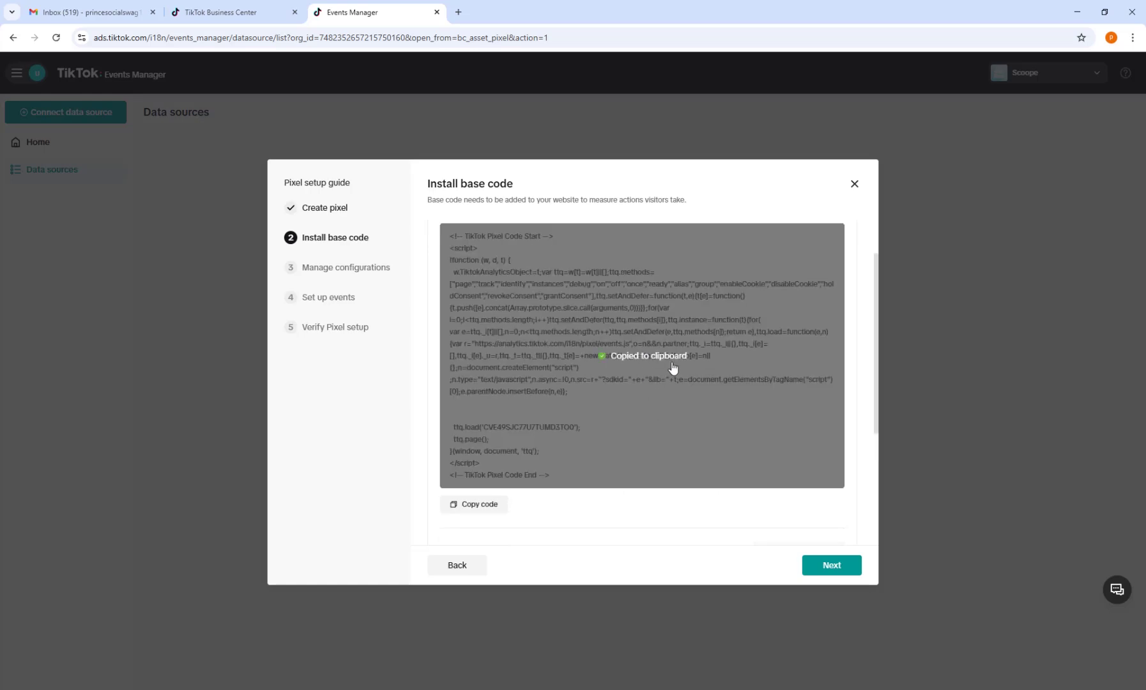
key("alt+Tab")
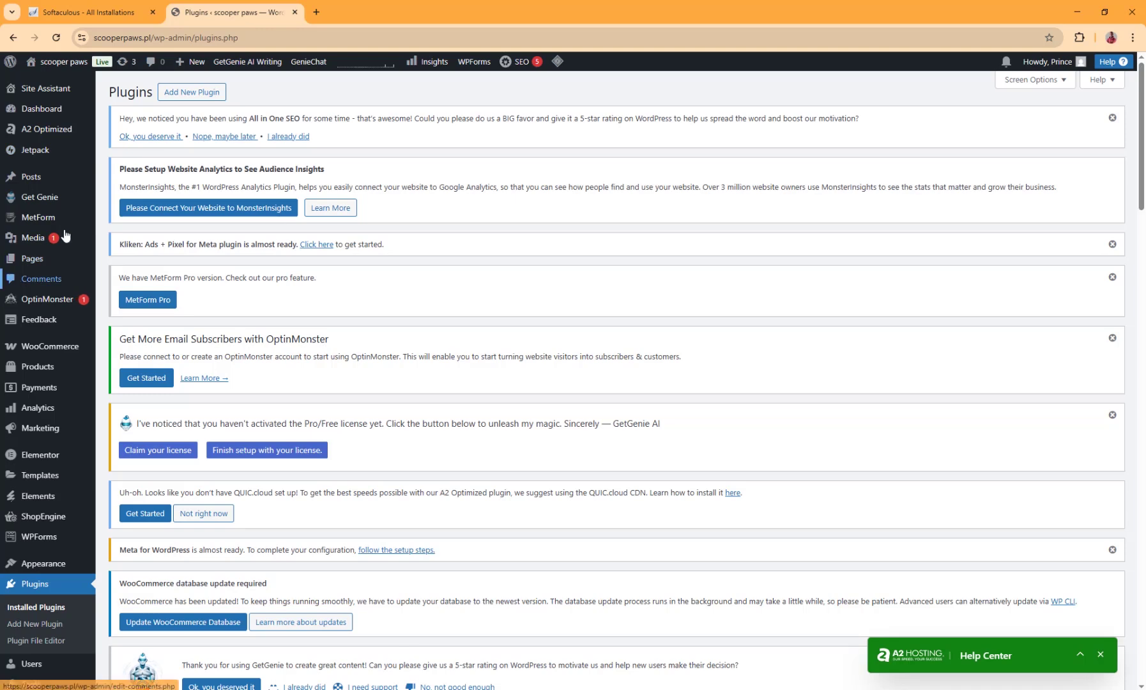
Step: Search the WordPress plugin directory for 'wp header'
left_click(187, 92)
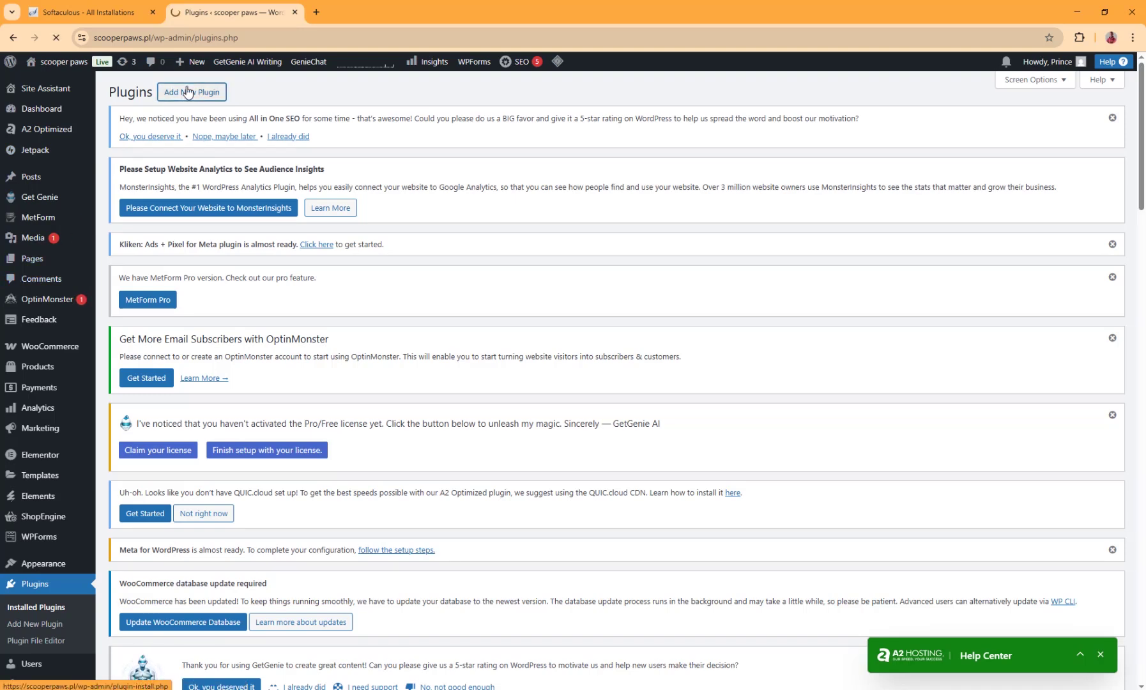
scroll(757, 282, "down", 5)
scroll(757, 282, "up", 2)
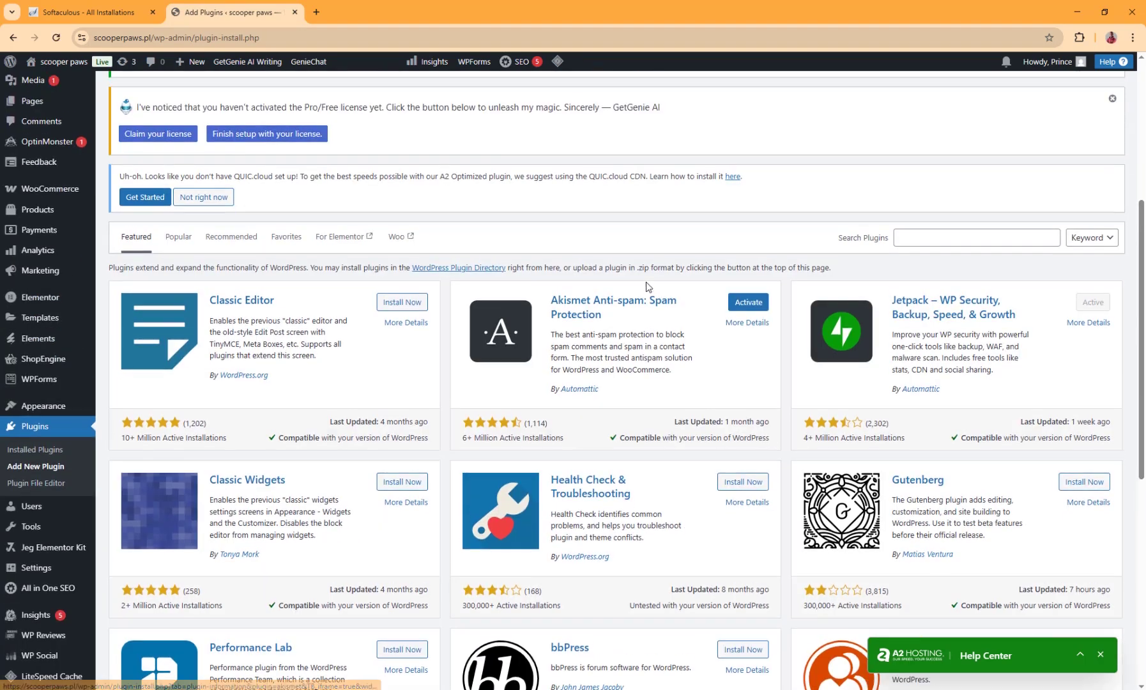
left_click(942, 310)
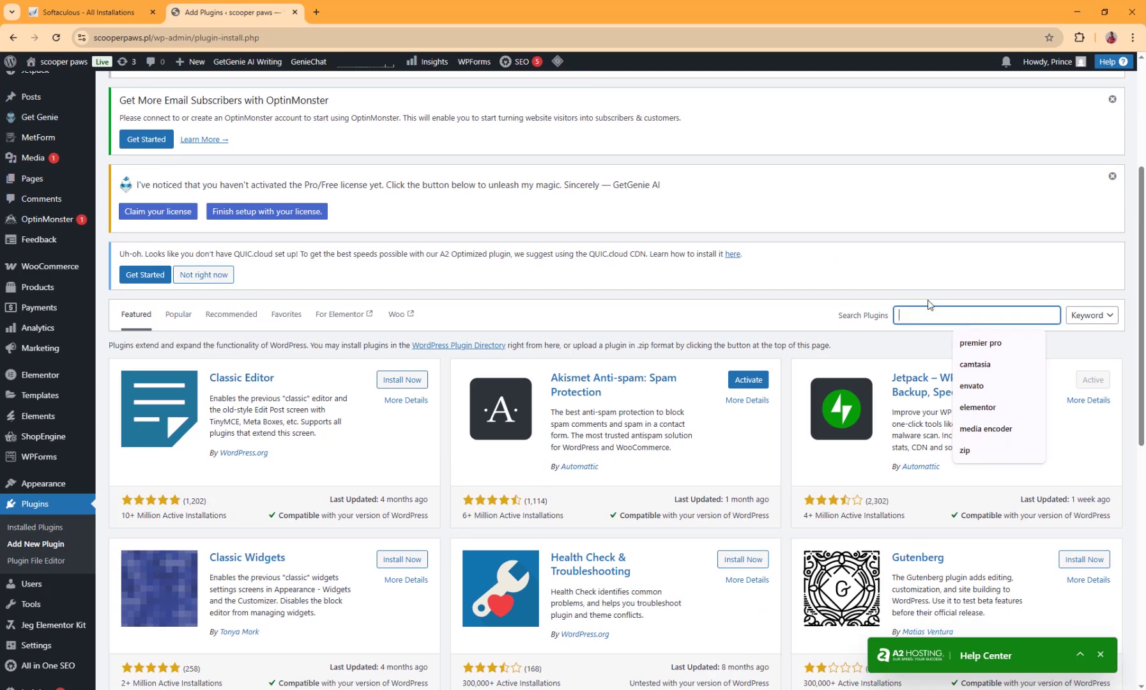
type("wp header")
scroll(759, 391, "down", 3)
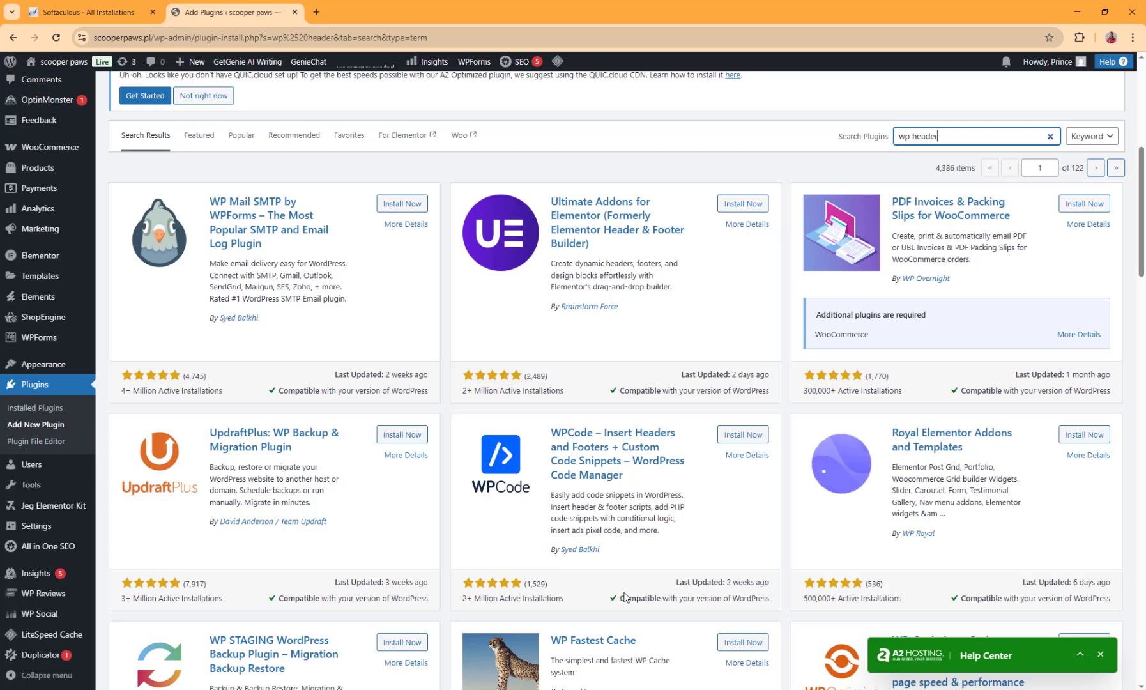
Step: Install and activate WPCode, then go to its Code Snippets list
left_click(745, 441)
left_click(745, 440)
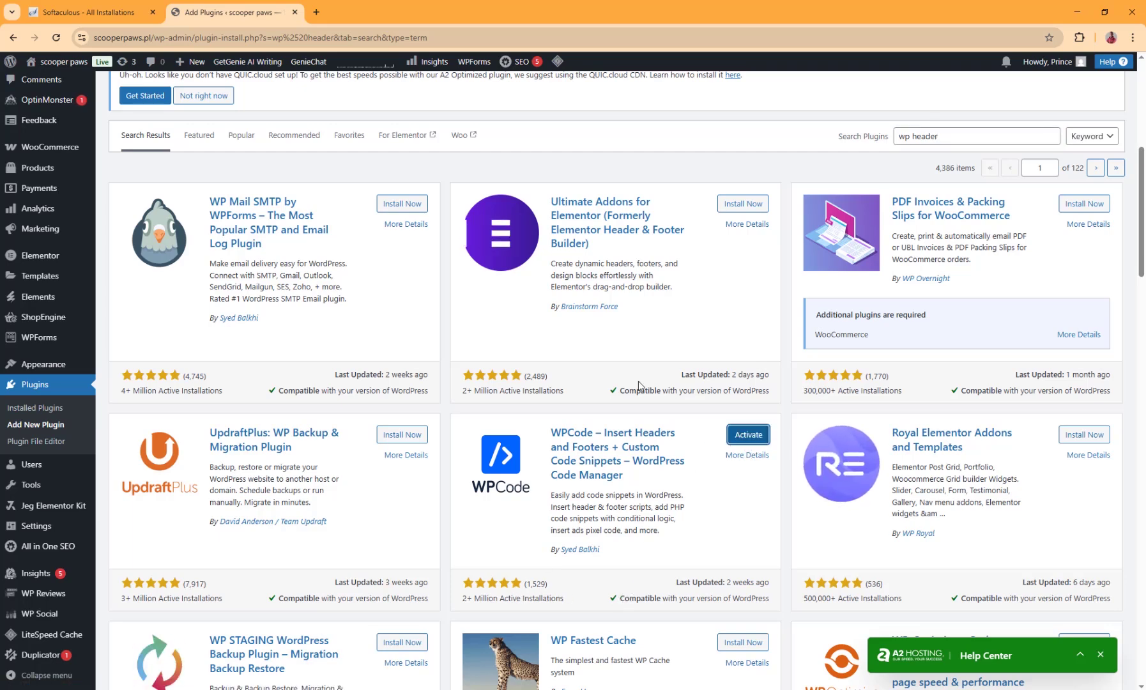
left_click(748, 440)
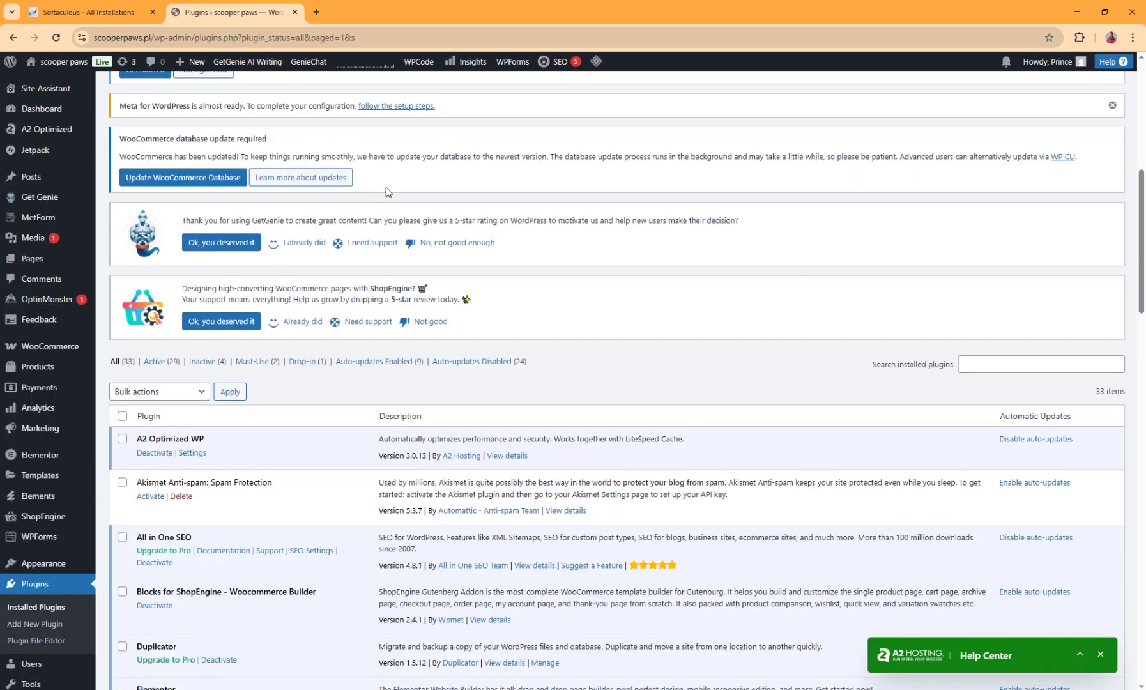
scroll(358, 294, "down", 5)
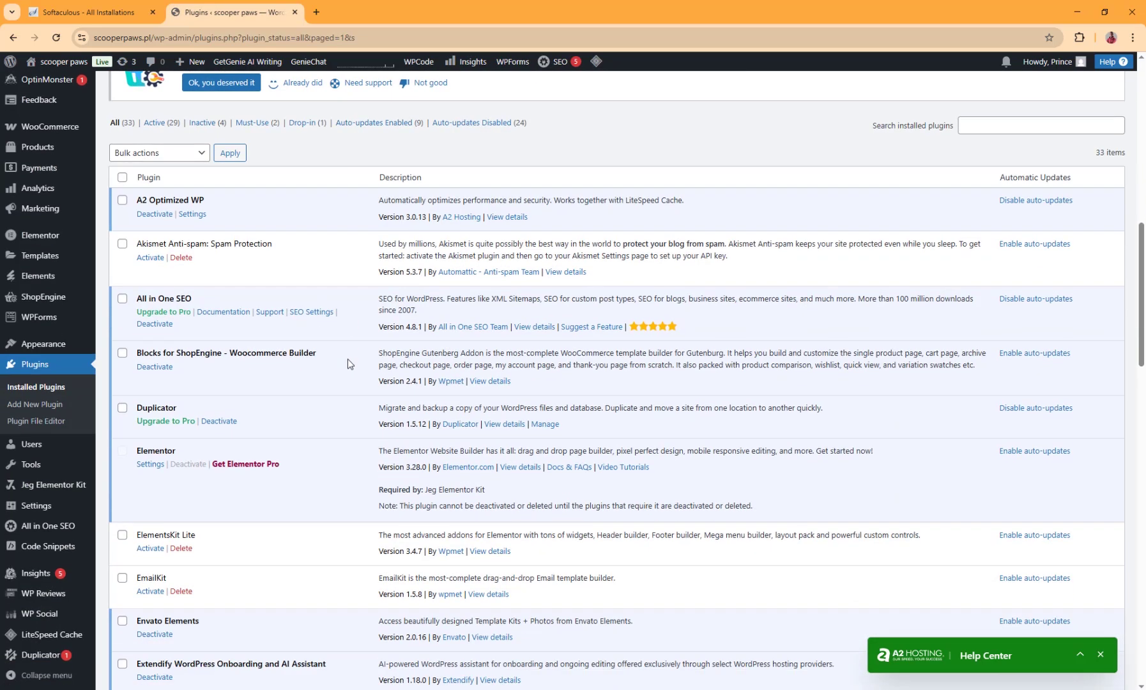
scroll(382, 387, "down", 15)
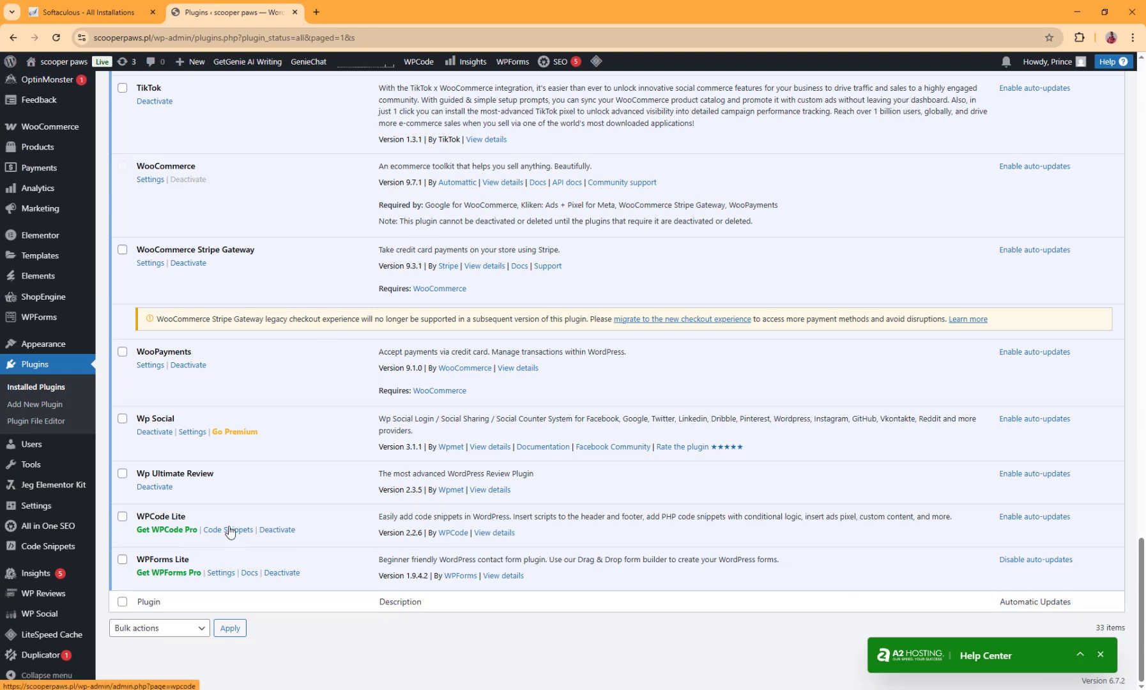
left_click(229, 530)
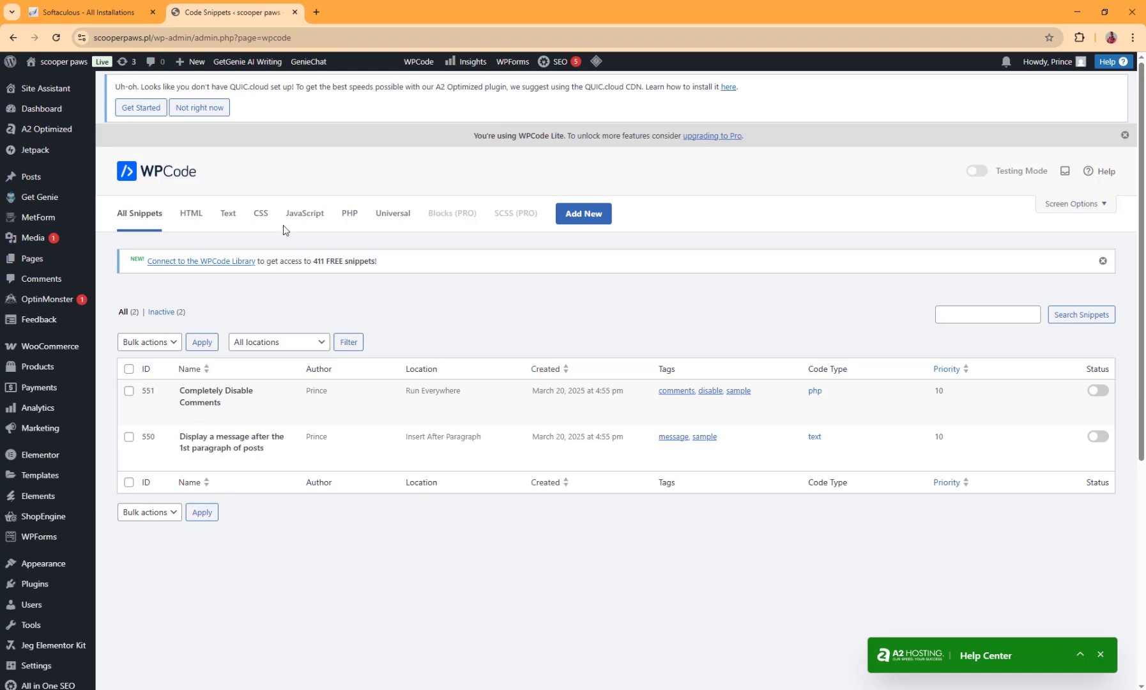
Step: Paste the TikTok pixel base code into WPCode's global Header and save
left_click(577, 212)
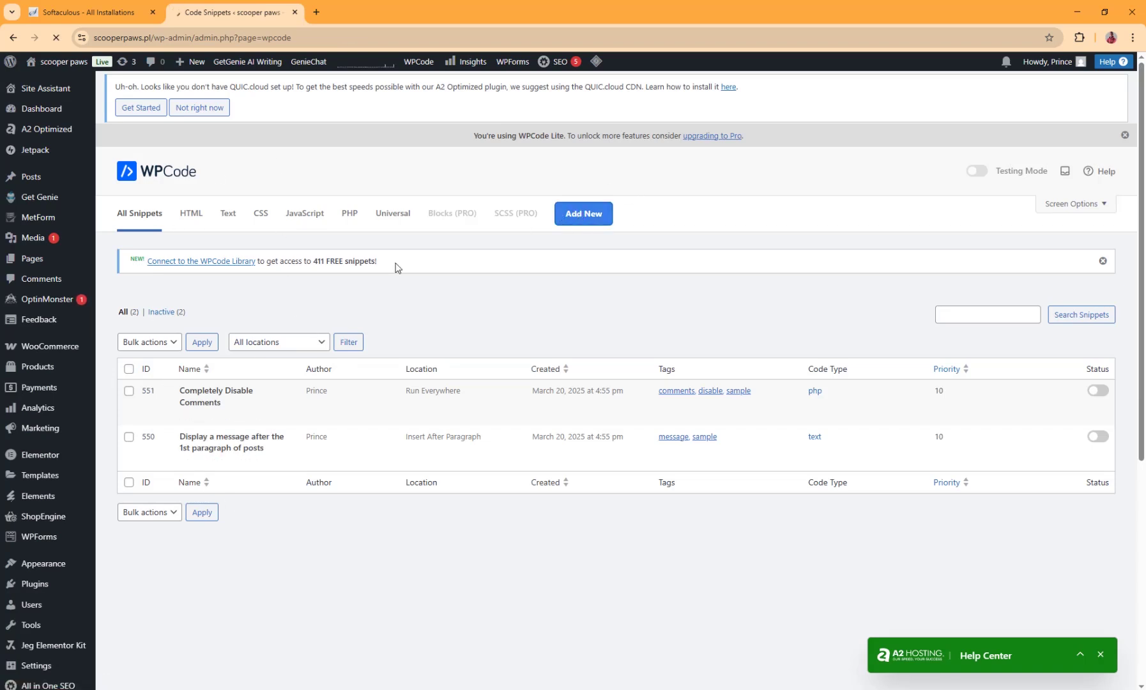
scroll(59, 326, "down", 5)
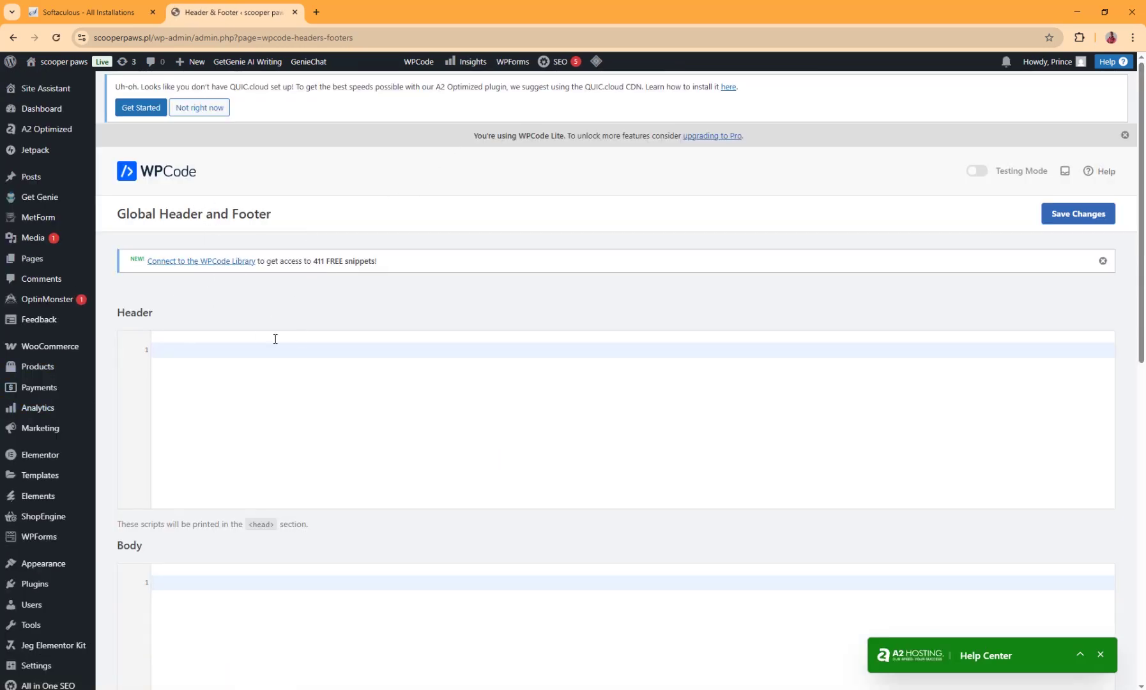
right_click(168, 353)
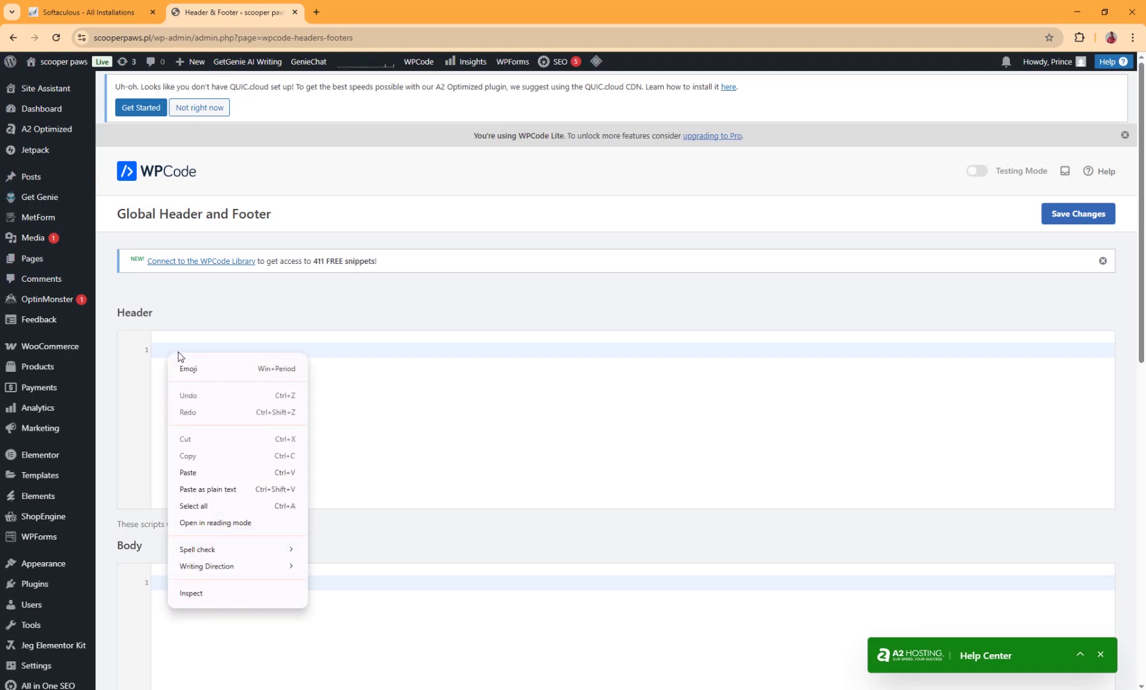
left_click(216, 471)
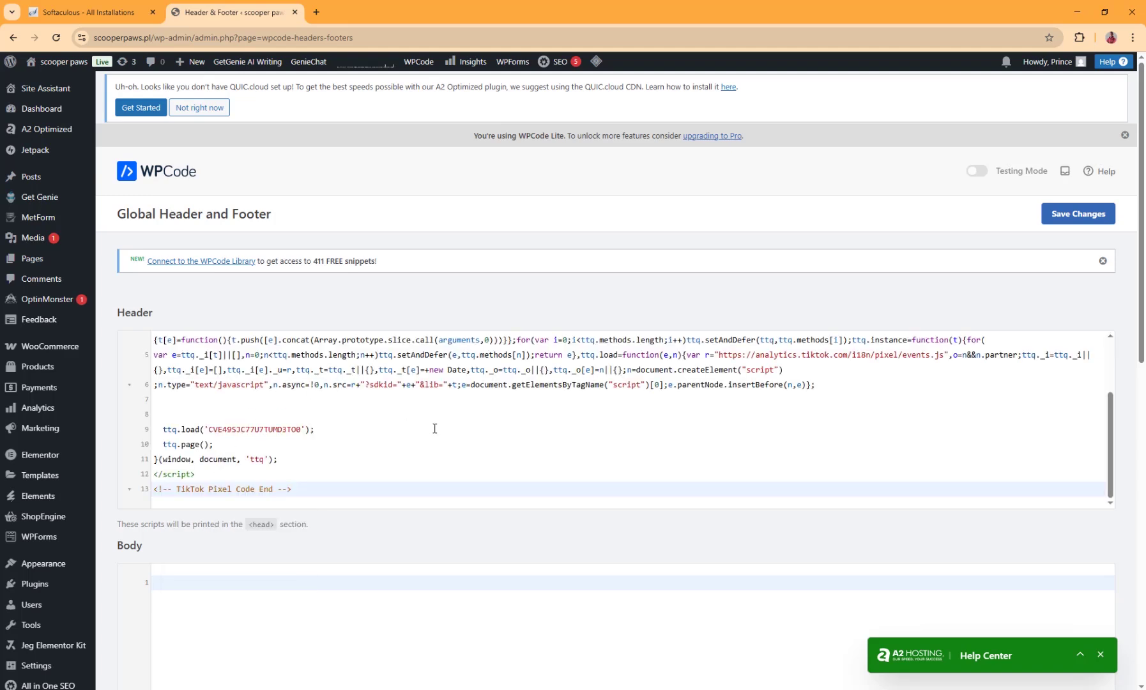
scroll(434, 428, "up", 3)
left_click(1073, 220)
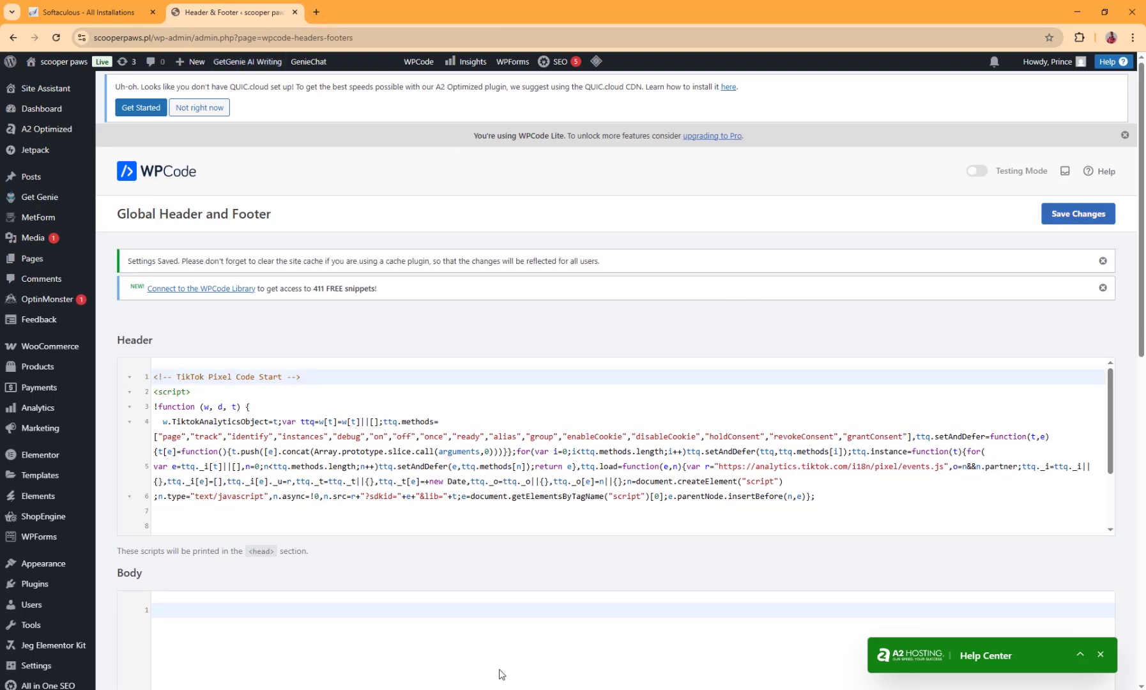
key("alt+Tab")
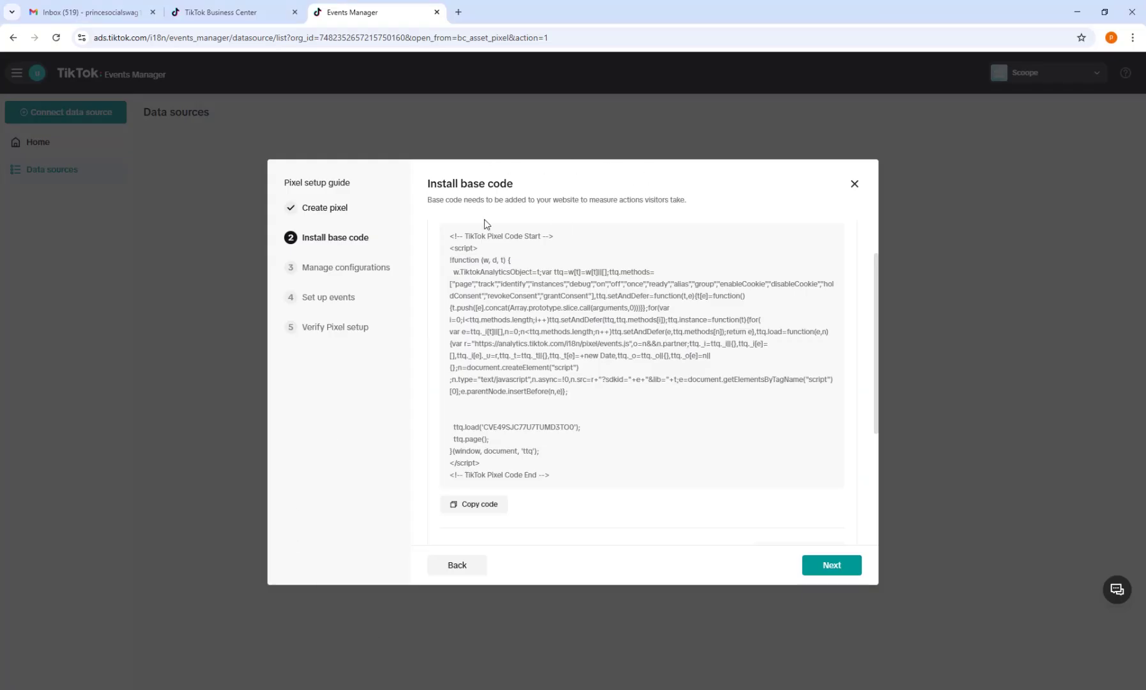
Step: Enable Automatic Advanced Matching and automatic event setup, then continue to Set up events
left_click(834, 566)
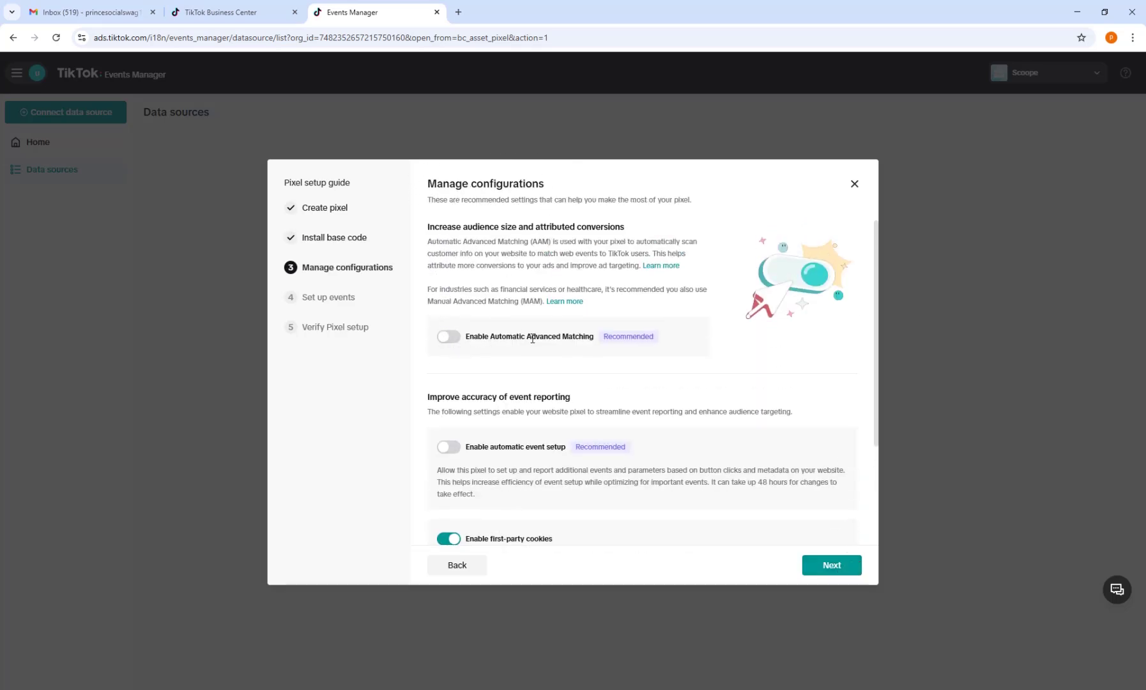
left_click(449, 337)
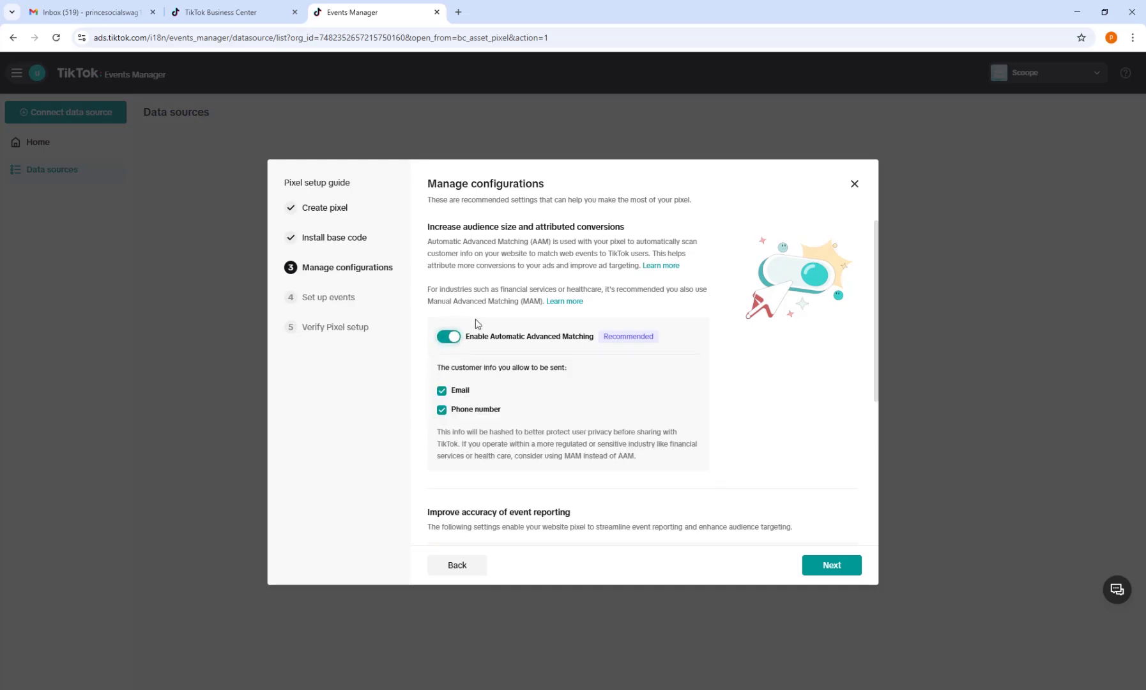
scroll(560, 329, "down", 3)
scroll(562, 316, "up", 3)
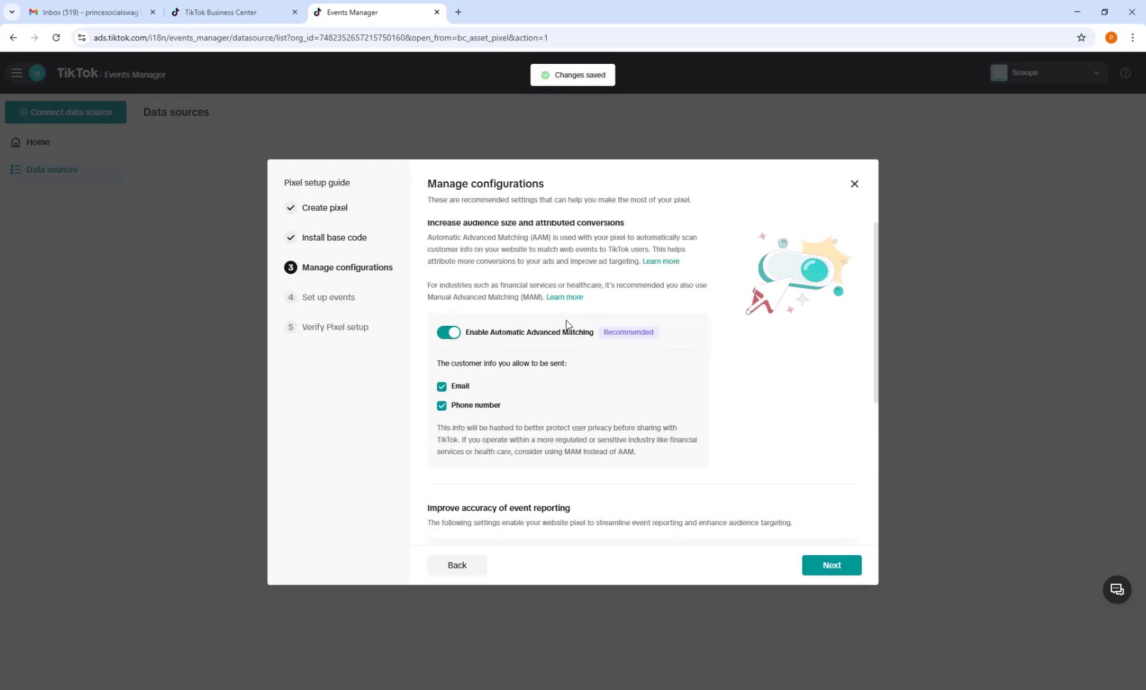
scroll(617, 430, "down", 2)
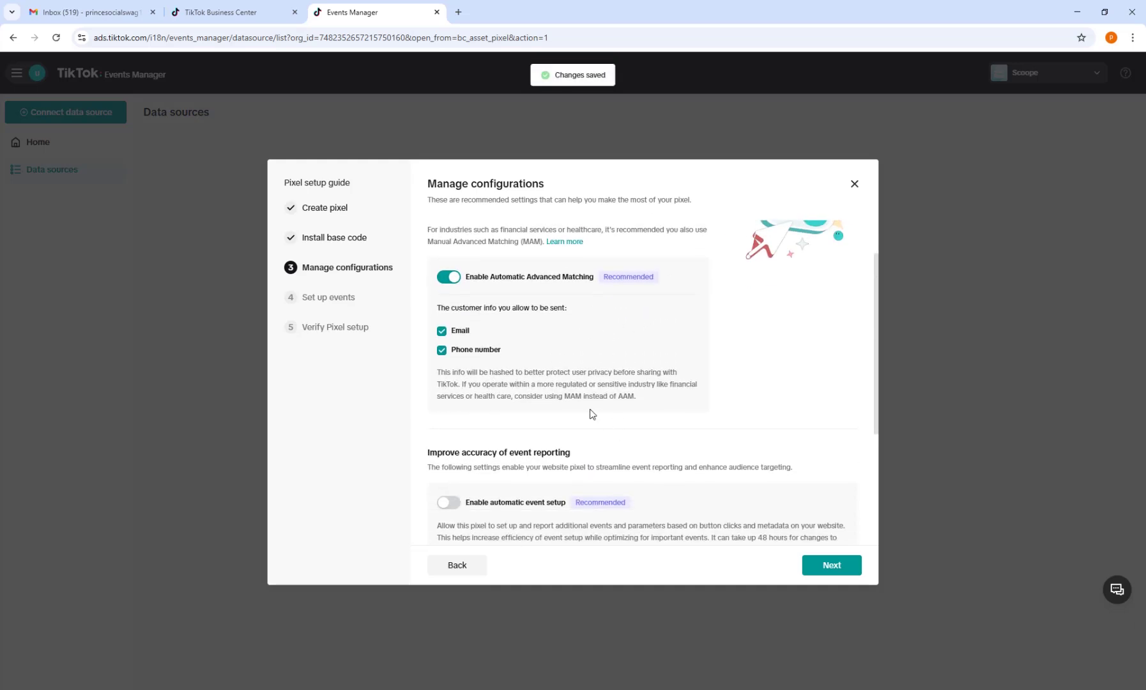
scroll(578, 355, "down", 3)
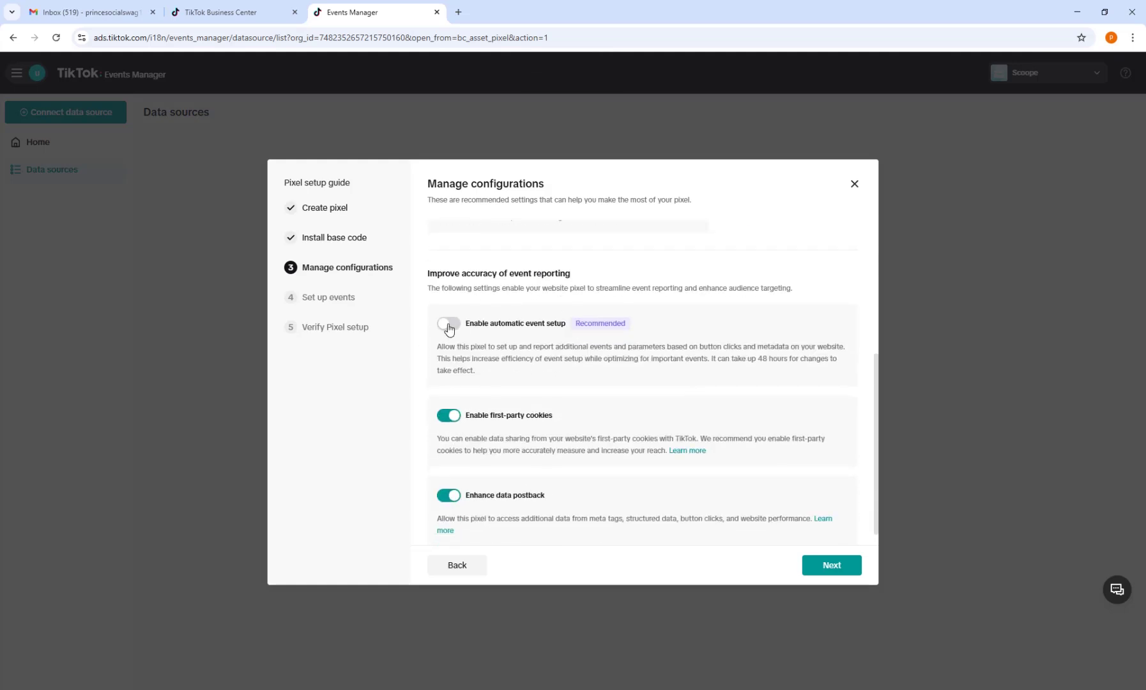
left_click(449, 326)
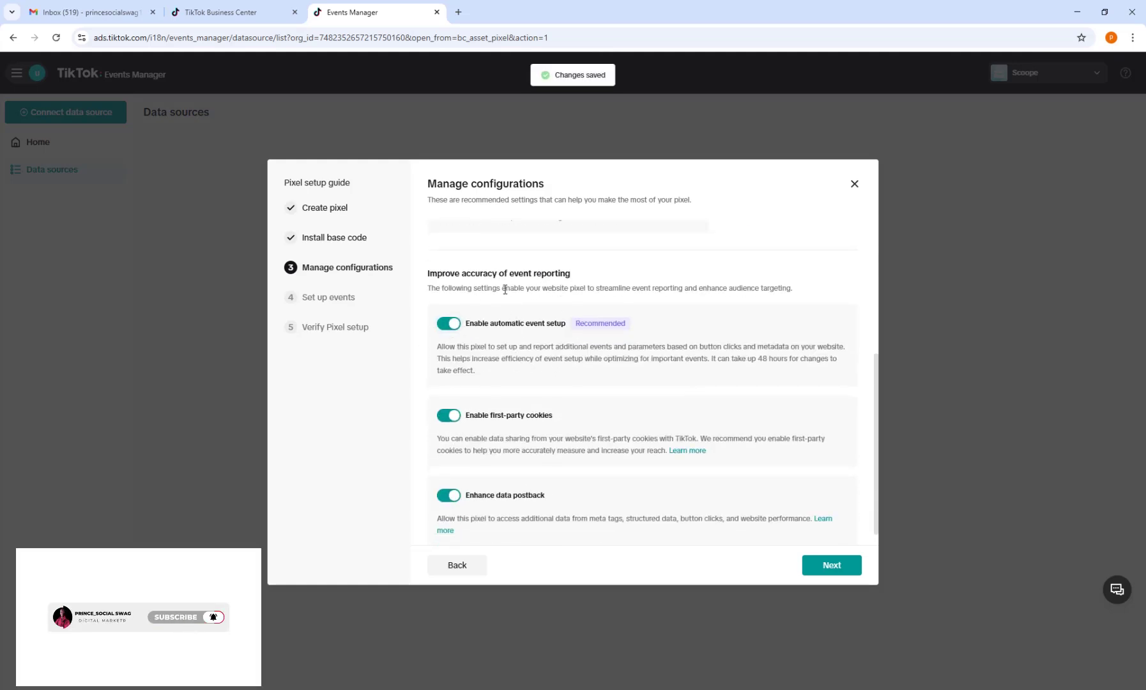
scroll(557, 340, "down", 1)
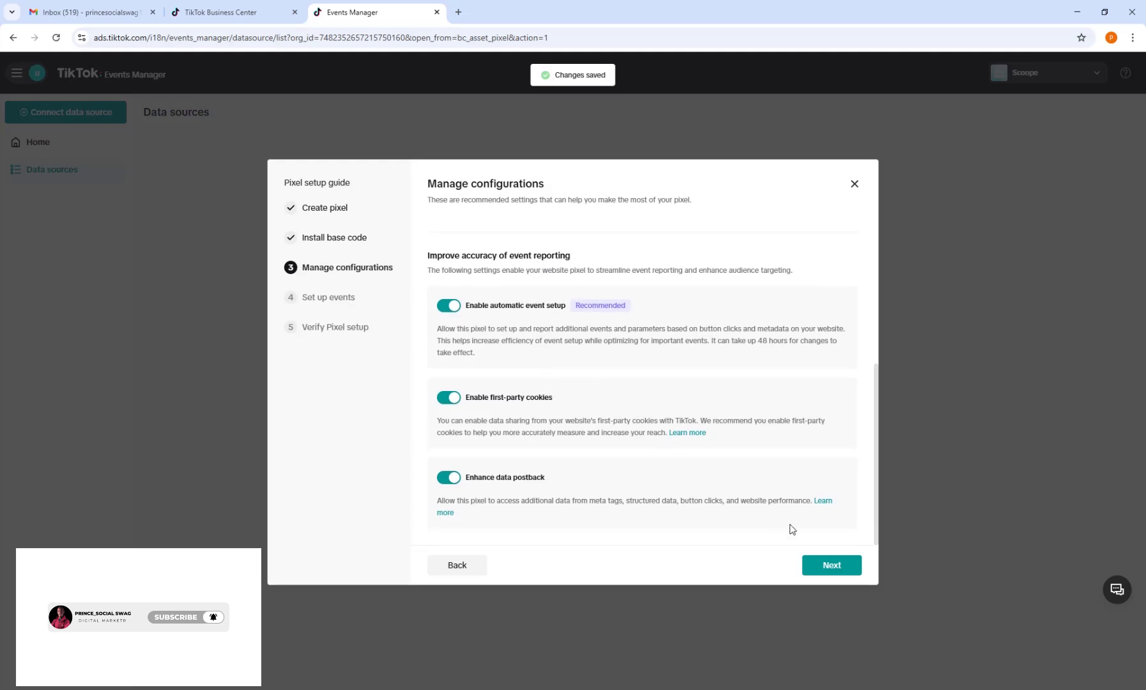
left_click(831, 566)
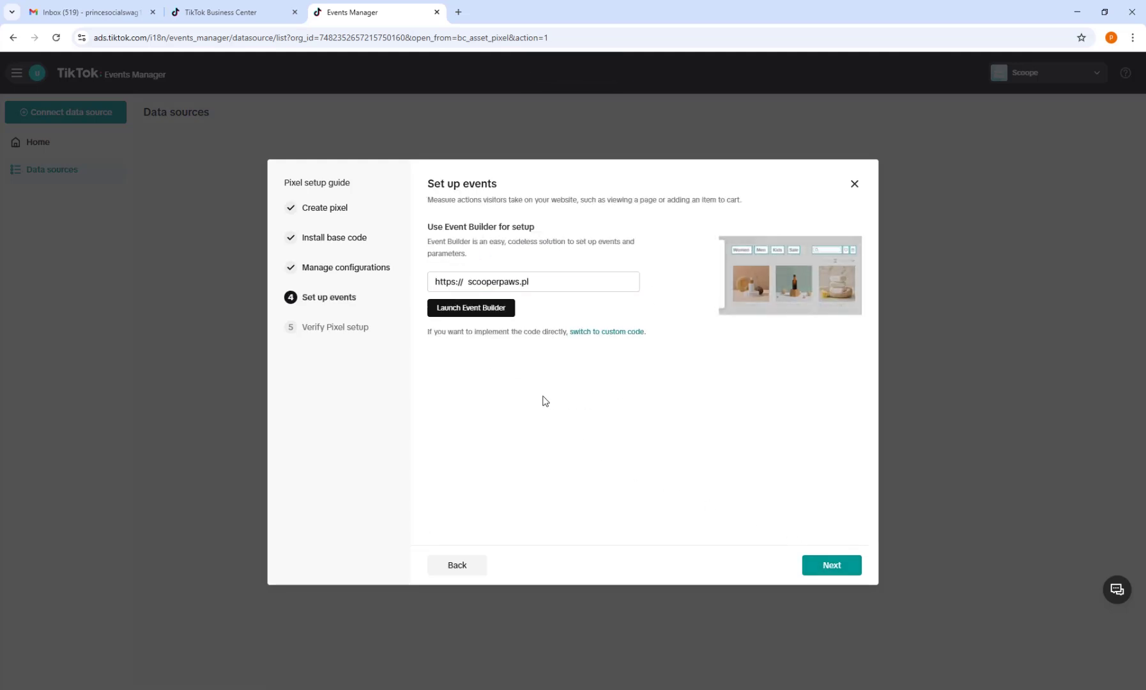
Step: Launch the Event Builder on scooperpaws.pl and dismiss its intro and recommended-event tips
left_click(499, 313)
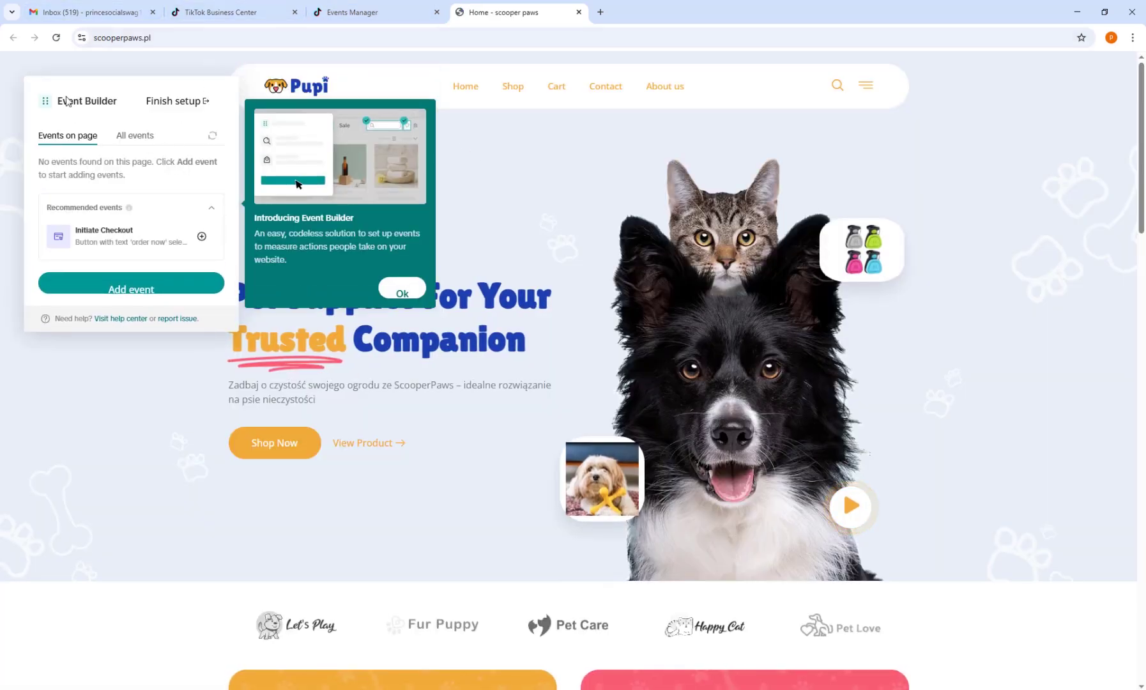
scroll(153, 186, "down", 2)
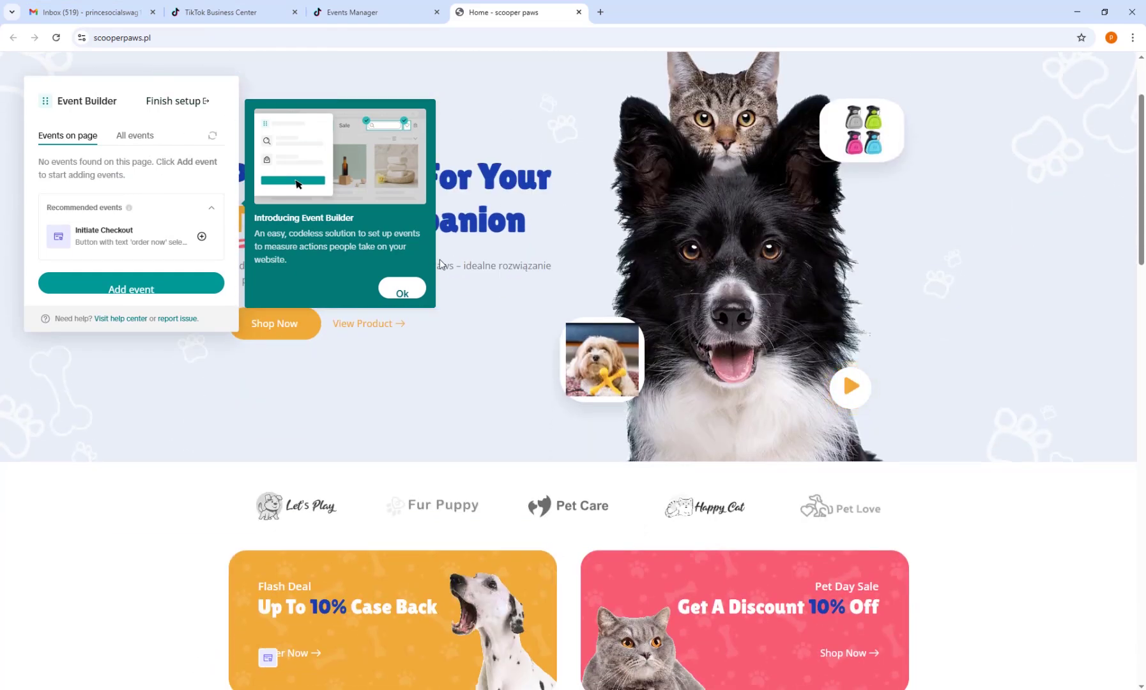
left_click(411, 292)
scroll(149, 154, "down", 3)
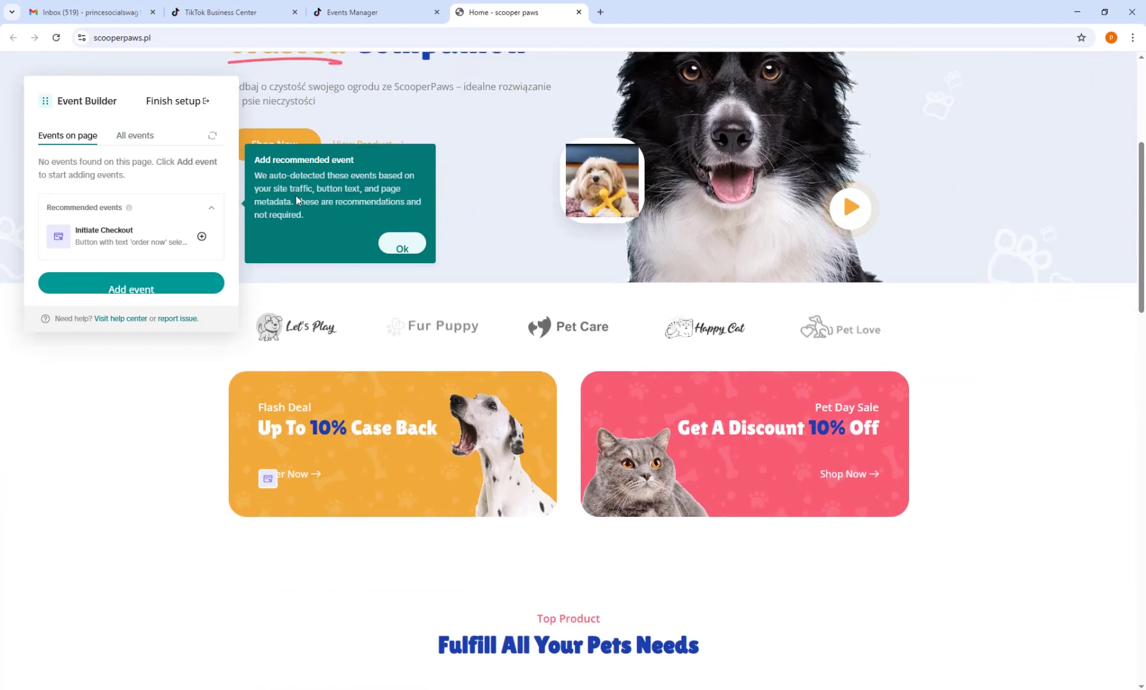
scroll(772, 339, "down", 18)
scroll(709, 320, "up", 6)
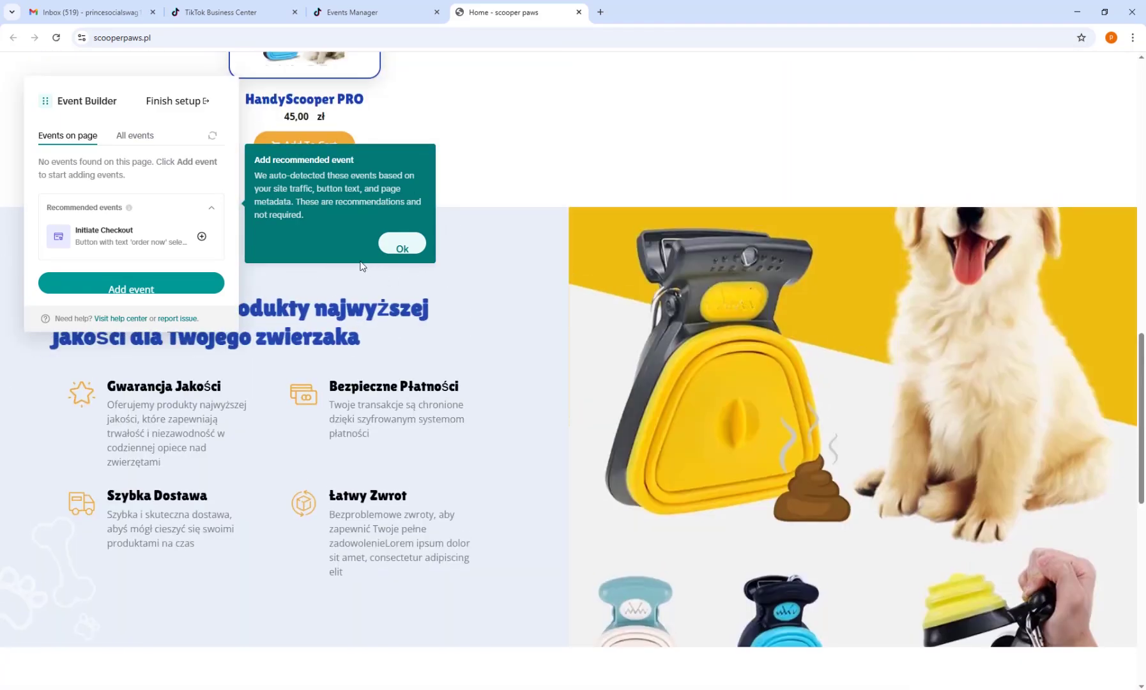
left_click(413, 246)
scroll(152, 211, "down", 2)
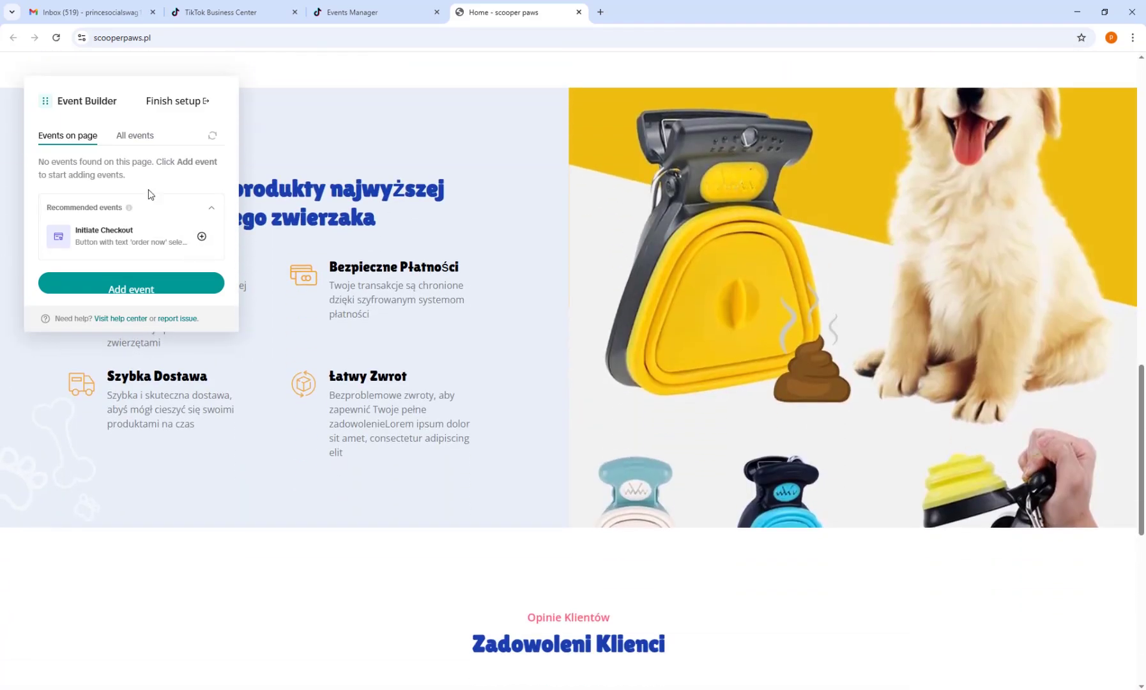
scroll(148, 201, "up", 4)
scroll(147, 198, "up", 3)
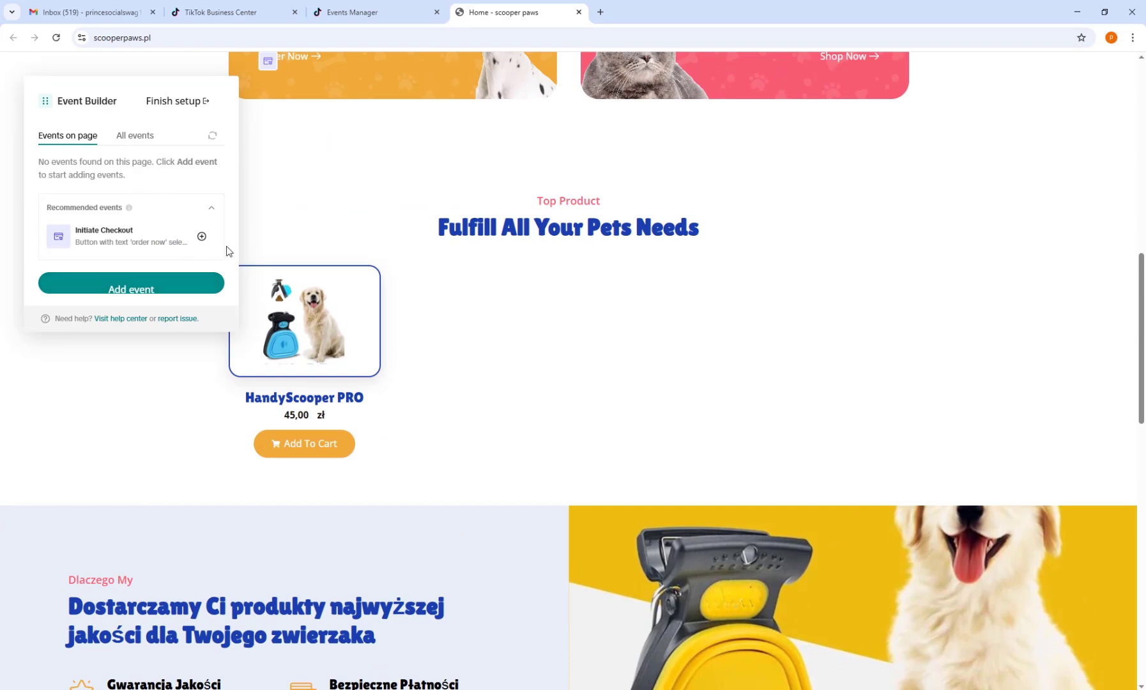
scroll(619, 157, "up", 11)
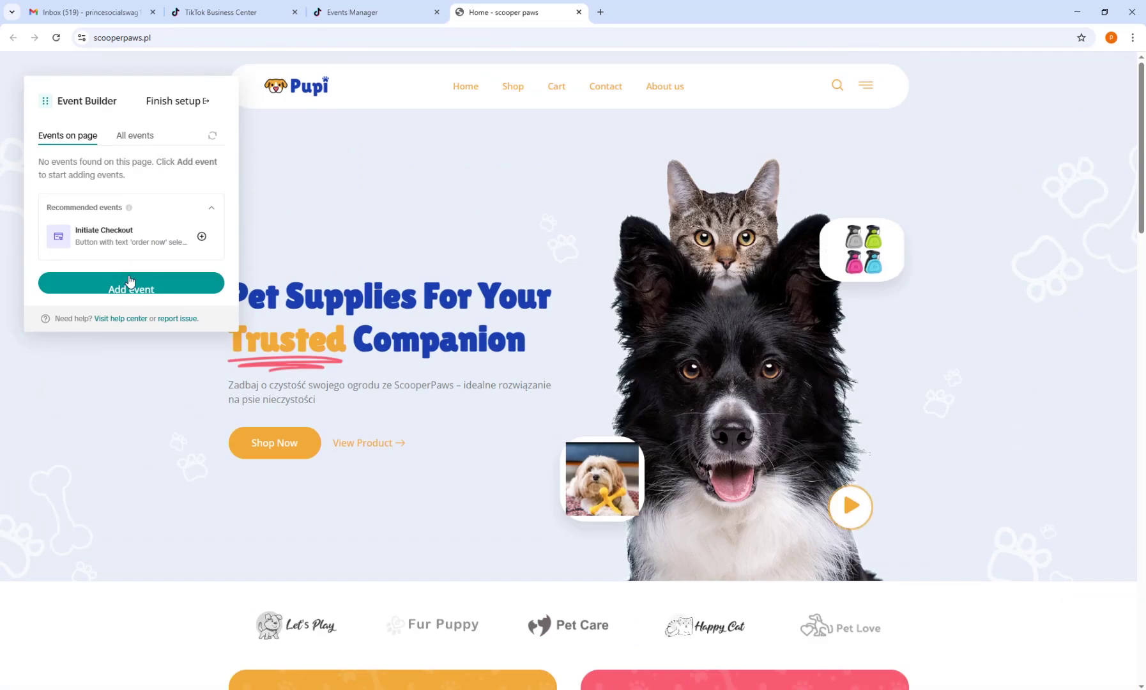
left_click(154, 290)
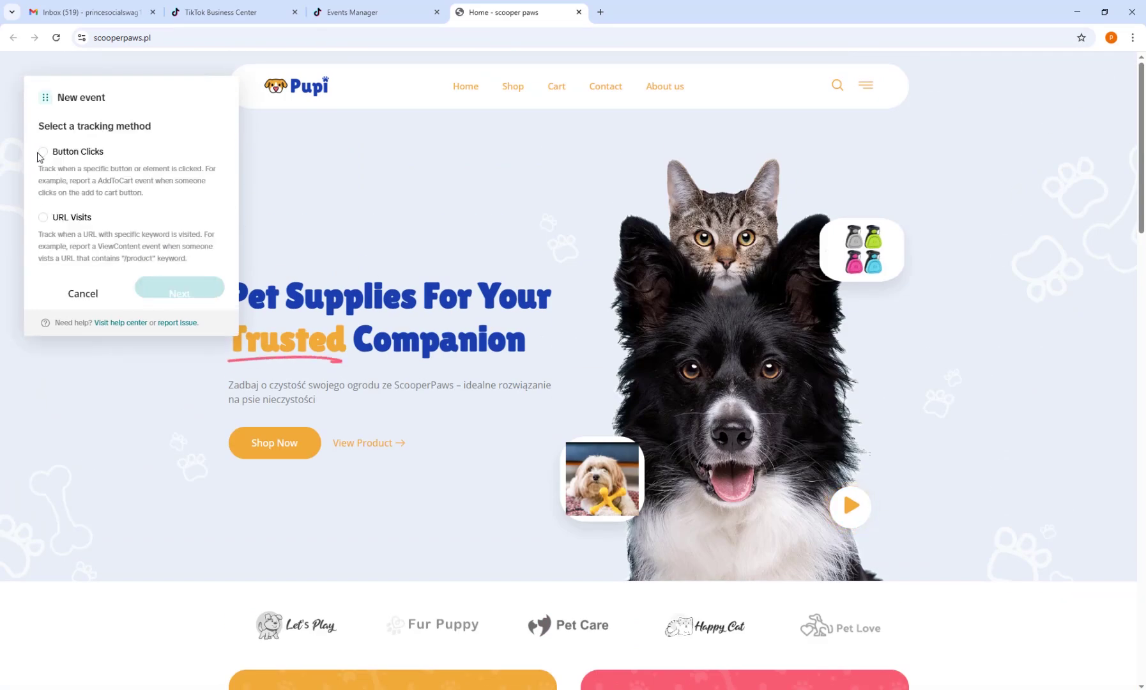
Step: Create a URL Visits event with View Content as the event type
left_click(43, 219)
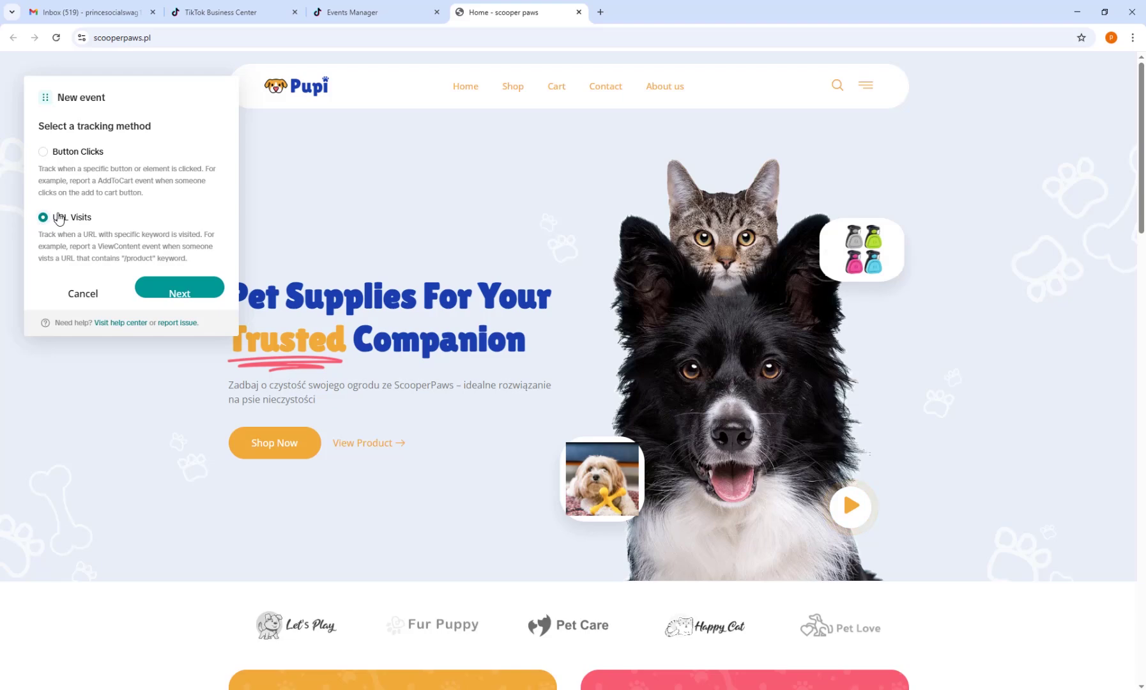
left_click(193, 289)
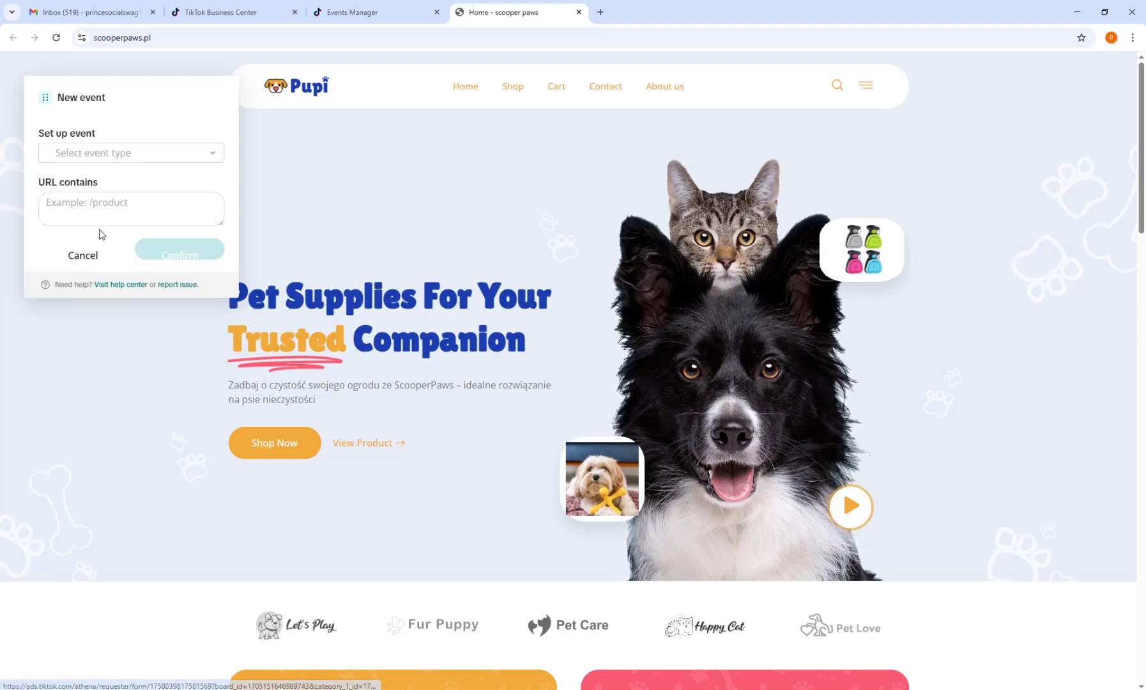
left_click(163, 158)
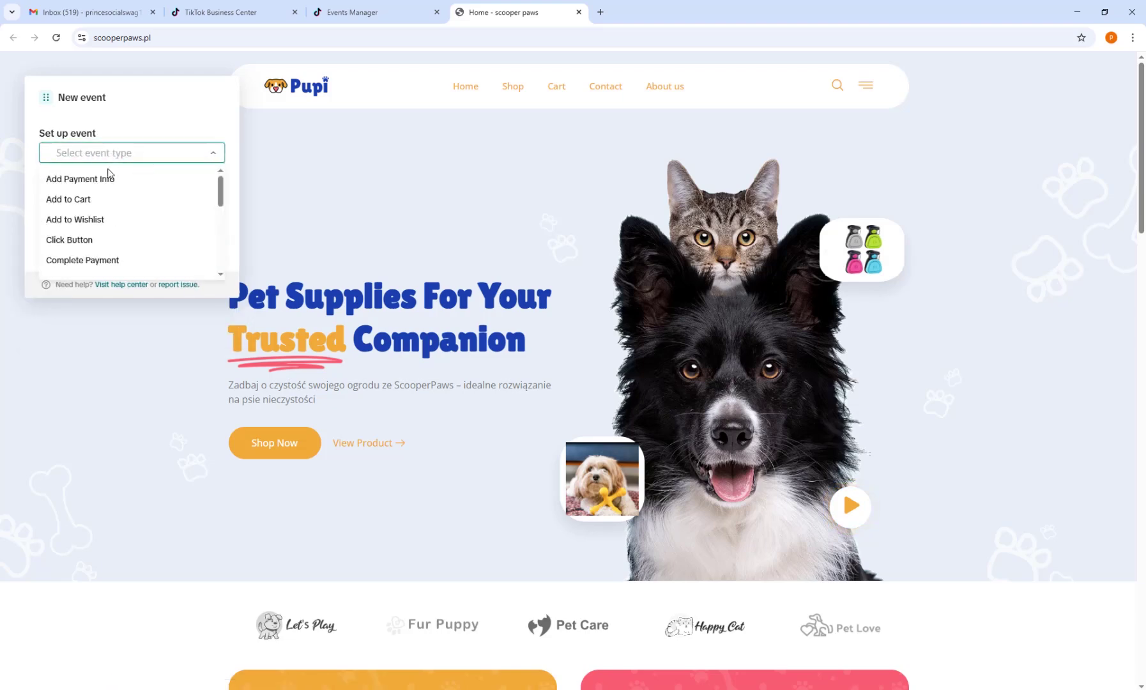
scroll(142, 214, "down", 2)
scroll(133, 224, "down", 4)
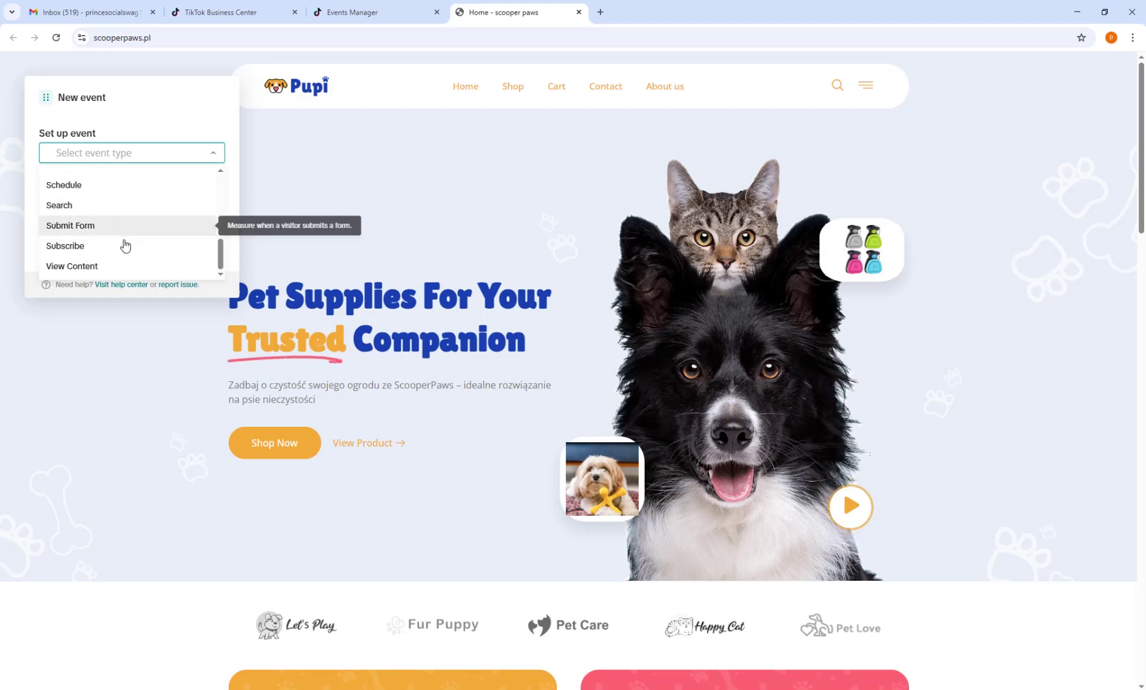
scroll(113, 267, "down", 1)
left_click(113, 267)
left_click(135, 197)
left_click(127, 208)
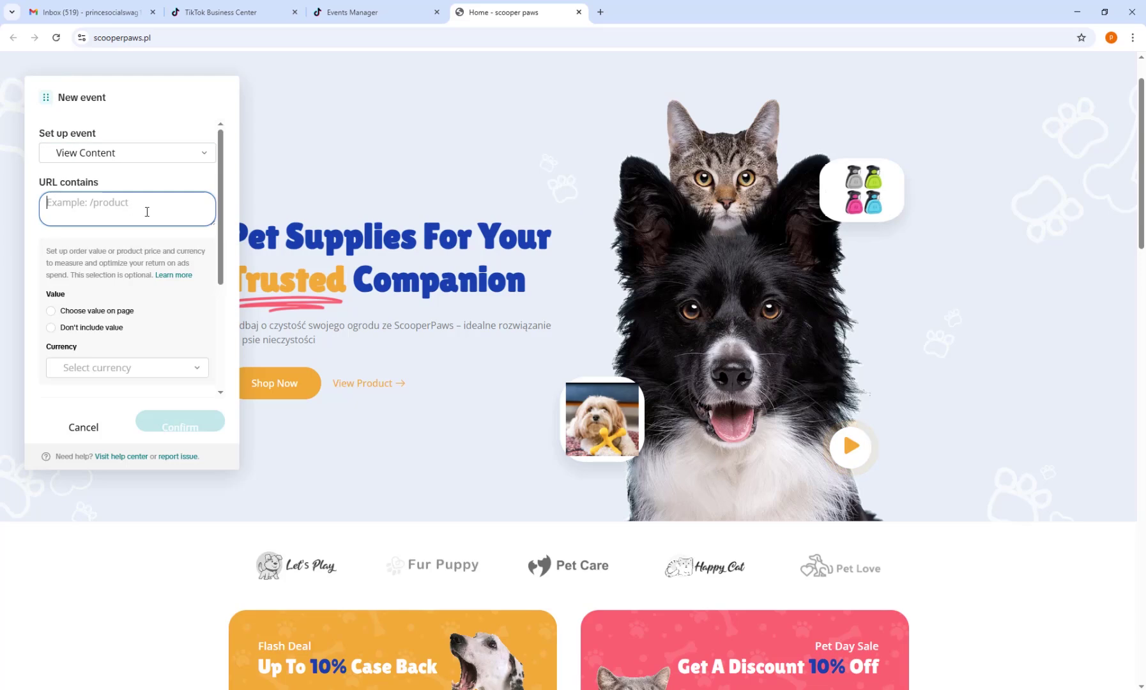
left_click(157, 371)
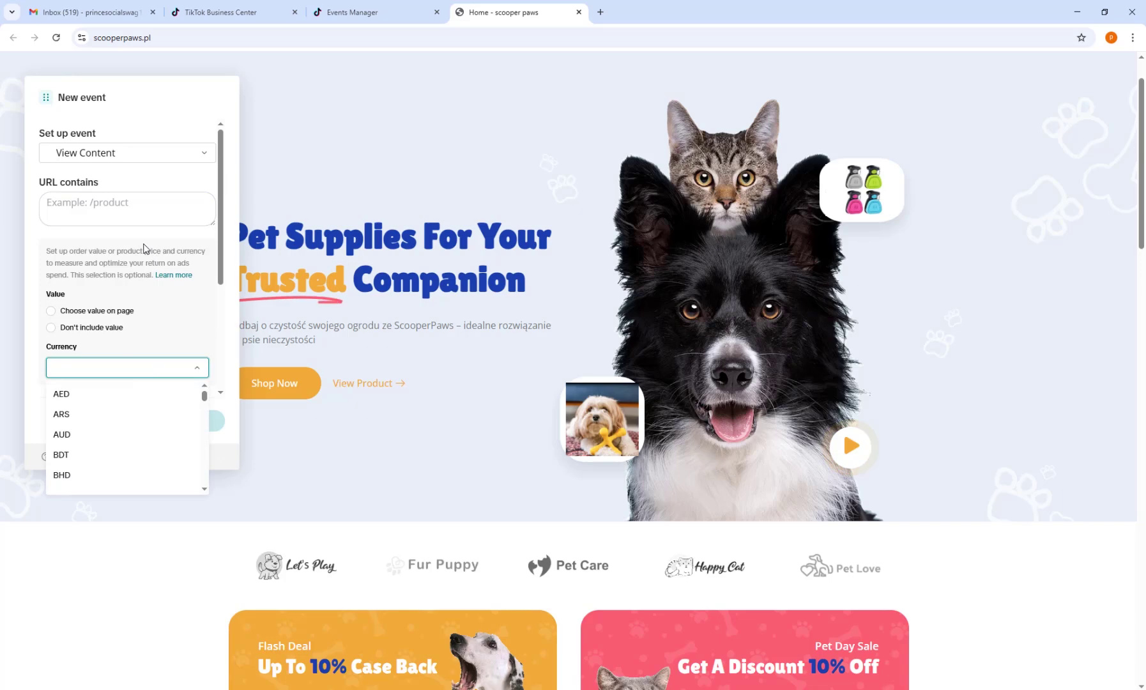
left_click(189, 260)
scroll(146, 254, "down", 3)
scroll(121, 230, "up", 4)
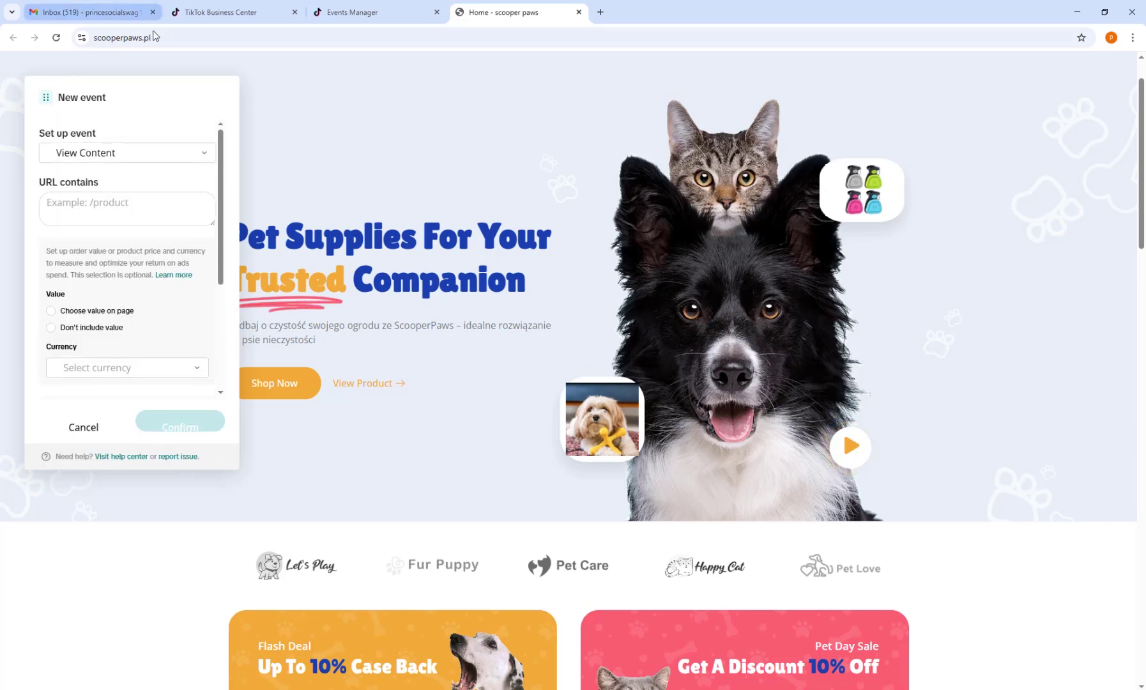
left_click(154, 37)
right_click(154, 39)
left_click(204, 150)
left_click(106, 206)
right_click(105, 206)
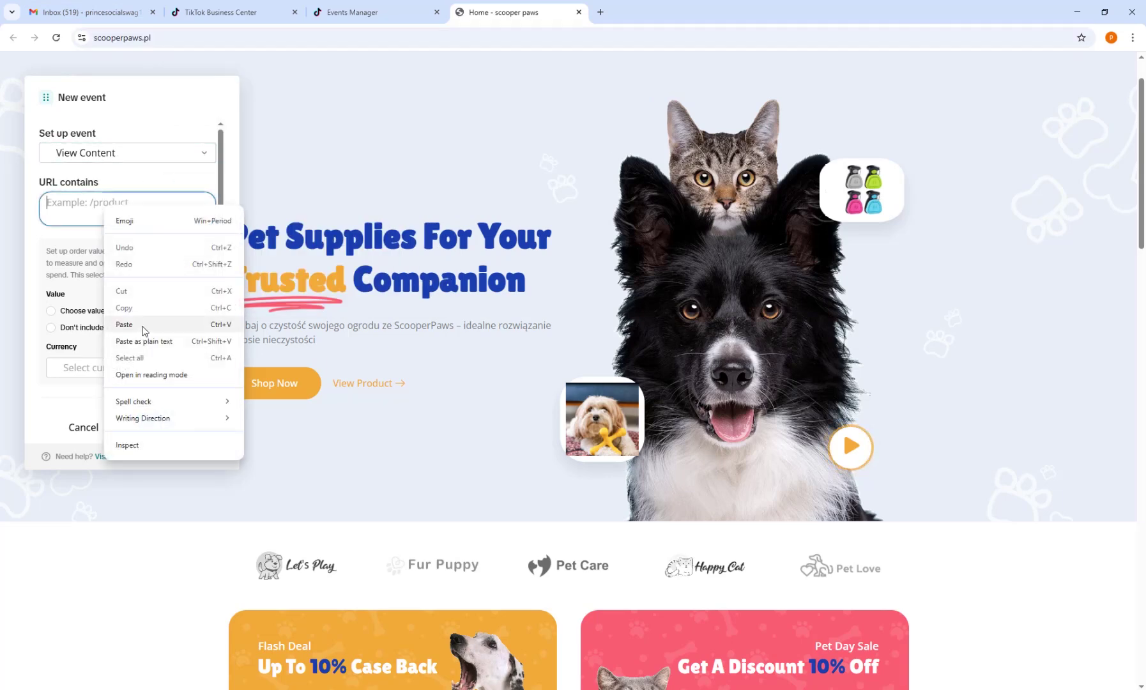
left_click(124, 324)
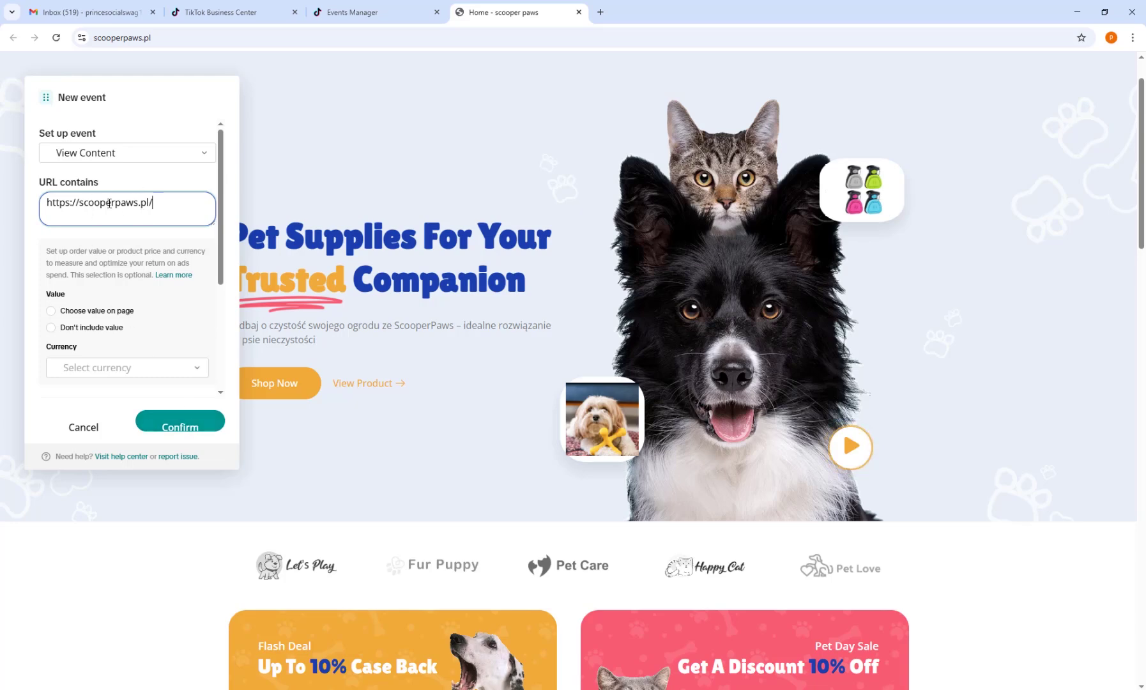
key("Return")
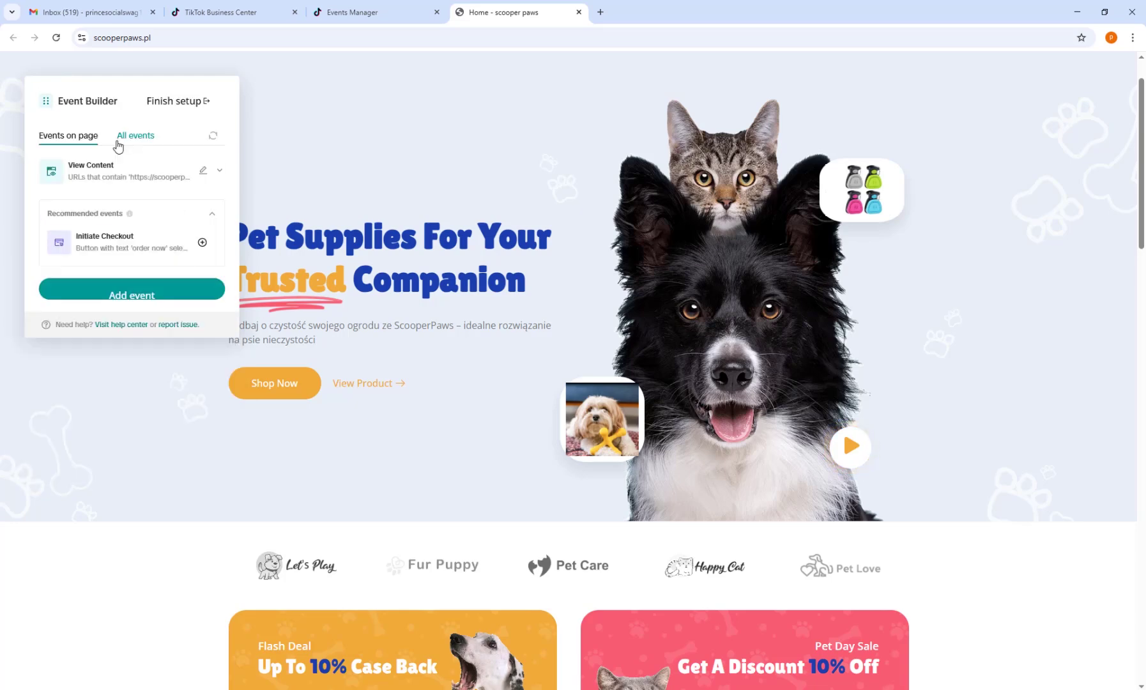
Step: Start a click-tracked event on the store's Add To Cart button
scroll(171, 270, "down", 2)
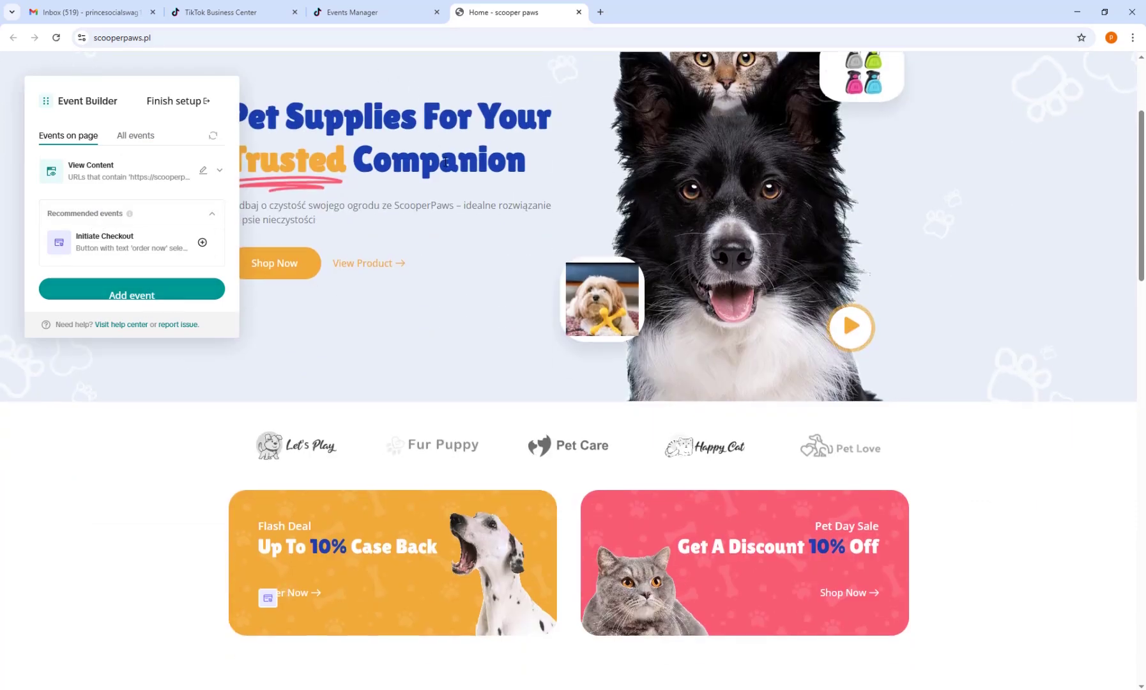
scroll(324, 192, "down", 6)
scroll(481, 284, "up", 3)
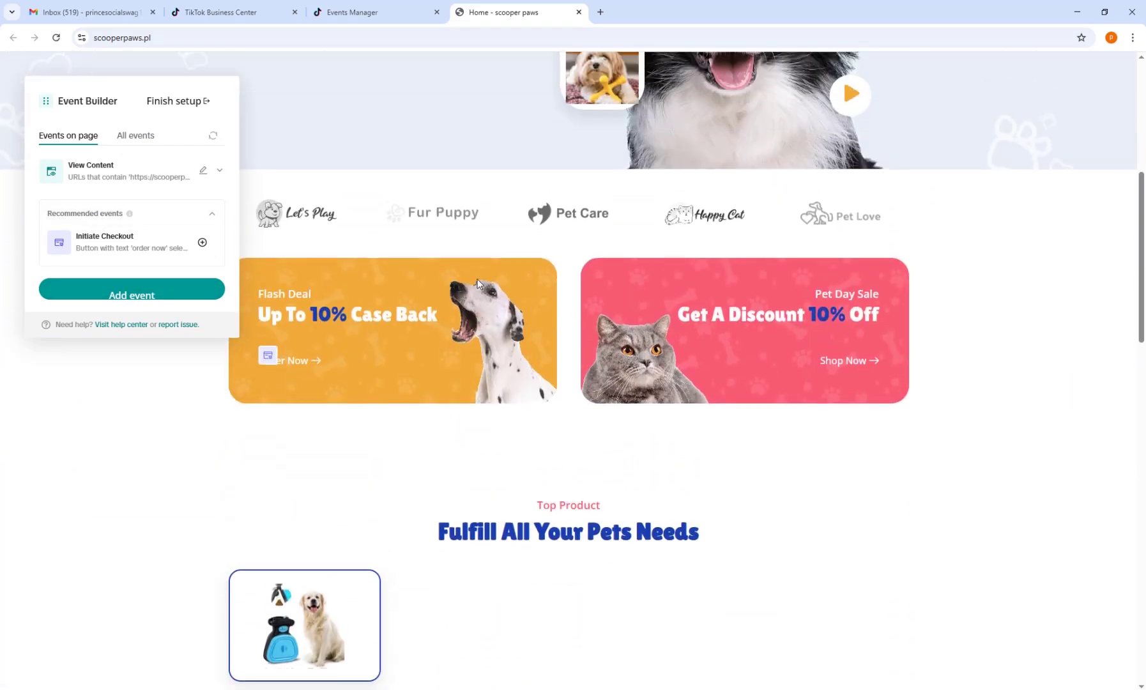
scroll(488, 286, "down", 7)
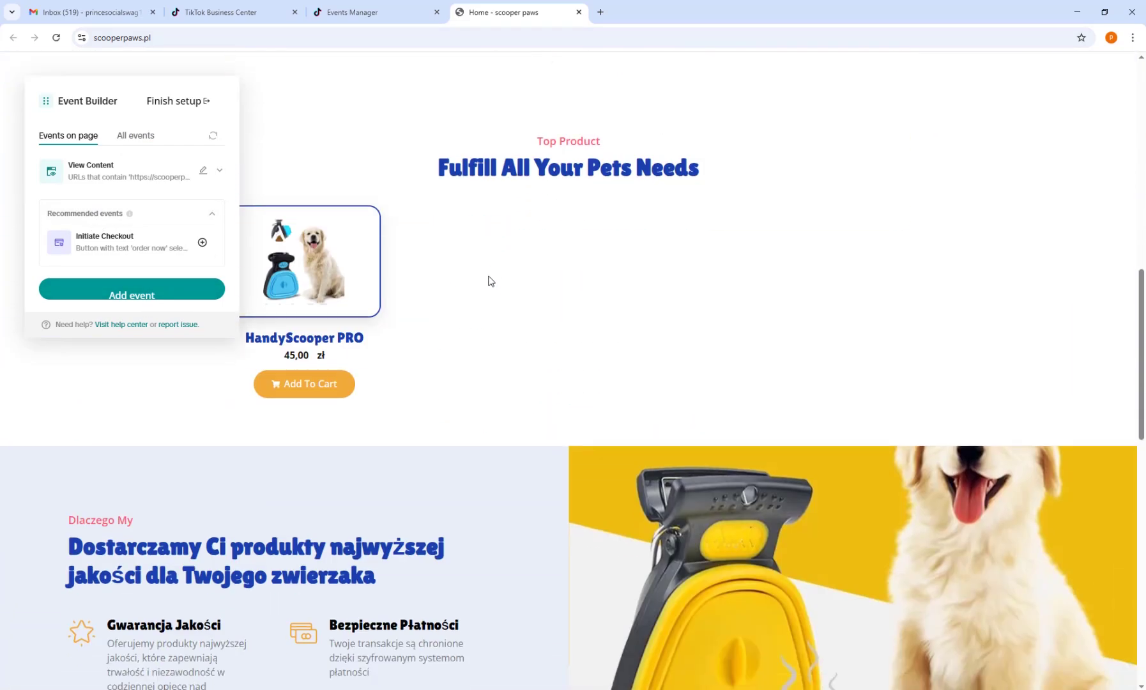
left_click(144, 295)
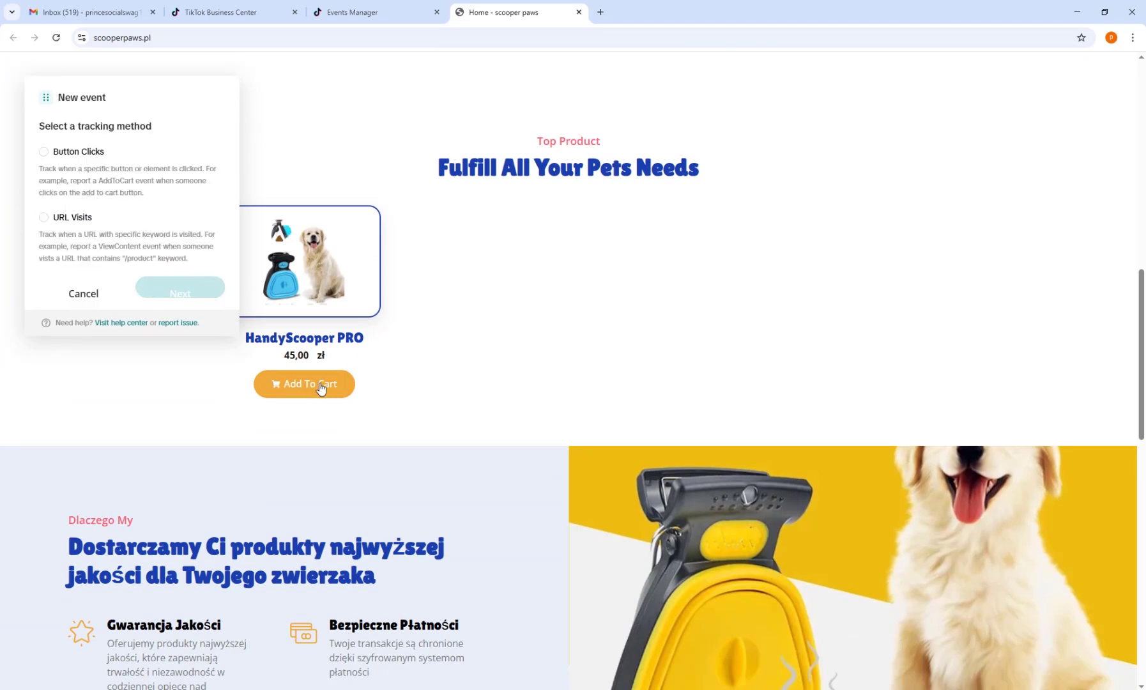
left_click(42, 153)
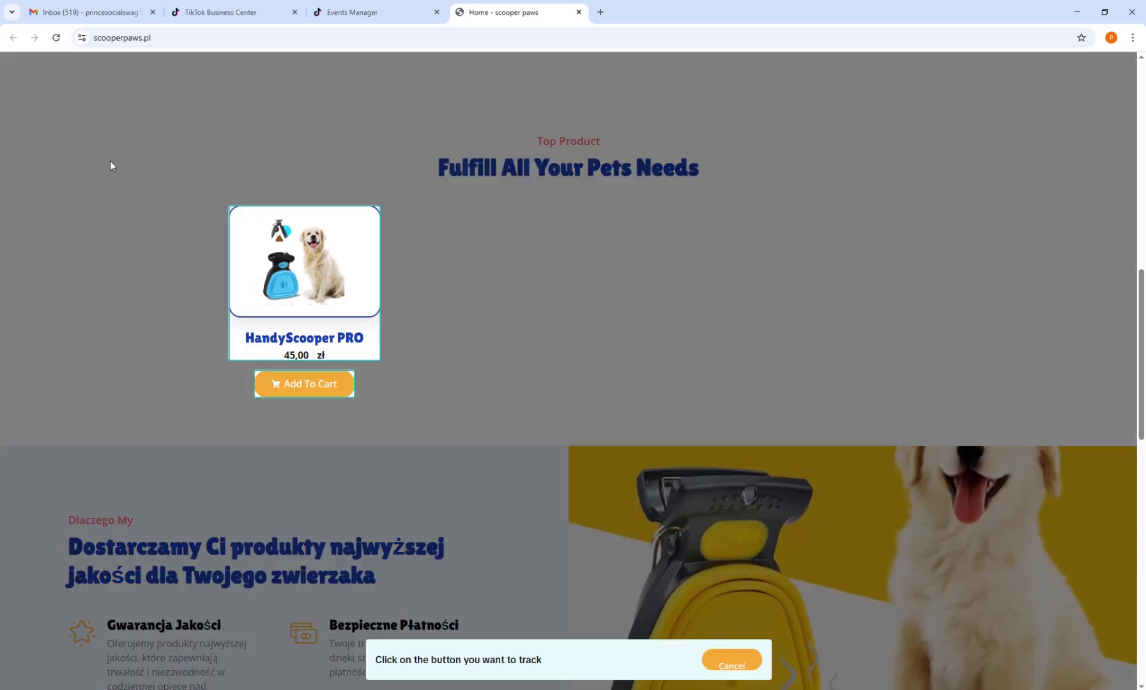
left_click(313, 384)
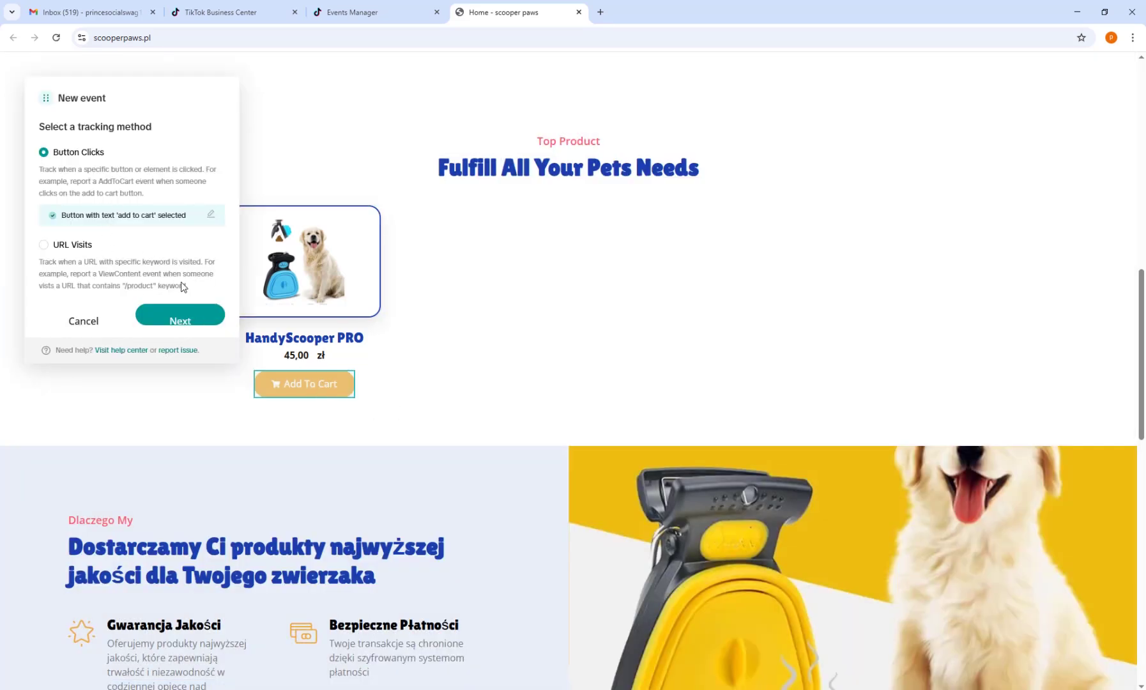
scroll(159, 291, "down", 2)
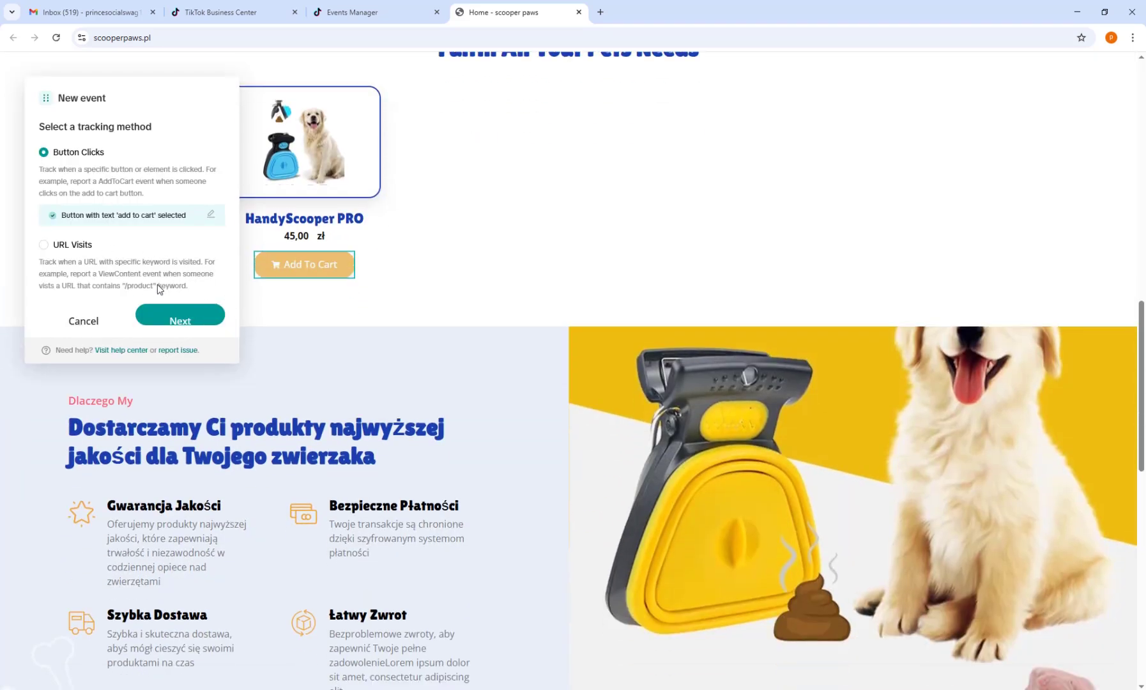
left_click(193, 317)
Step: Set the event type to Add to Cart and confirm the event
left_click(97, 181)
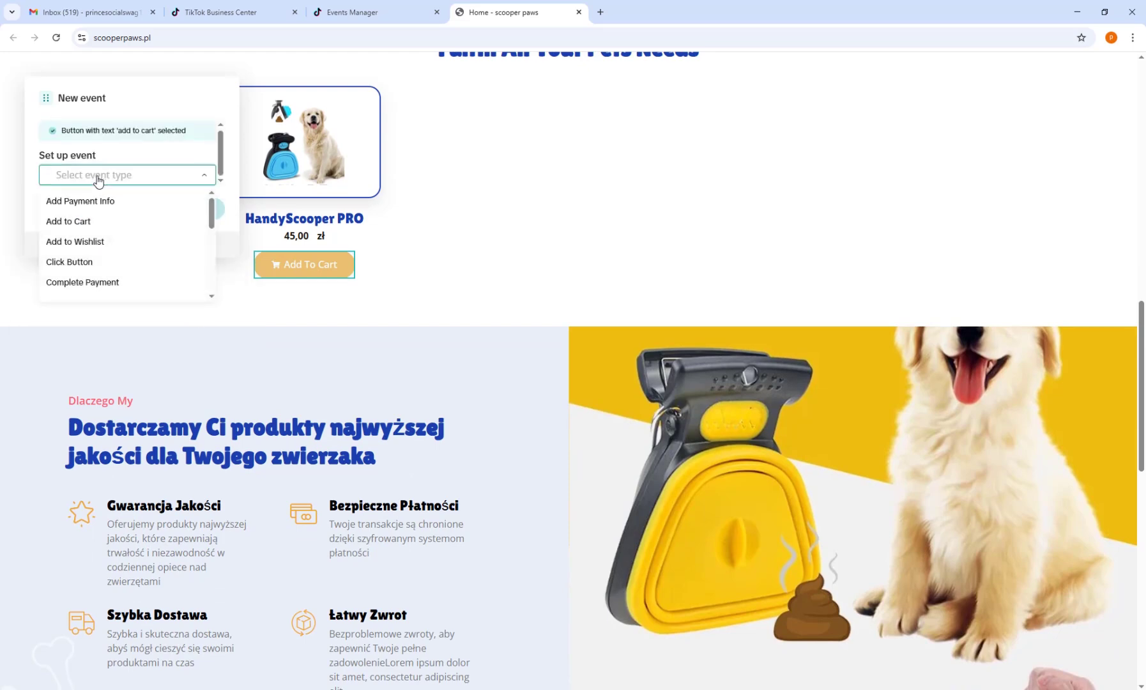
left_click(96, 222)
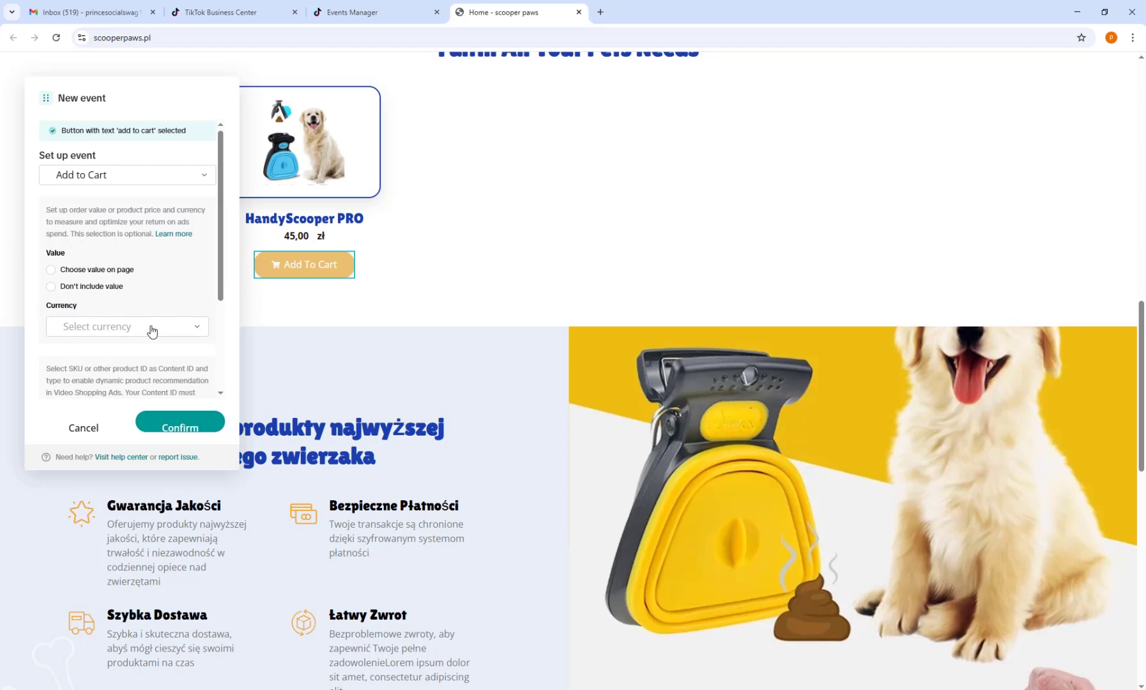
left_click(120, 332)
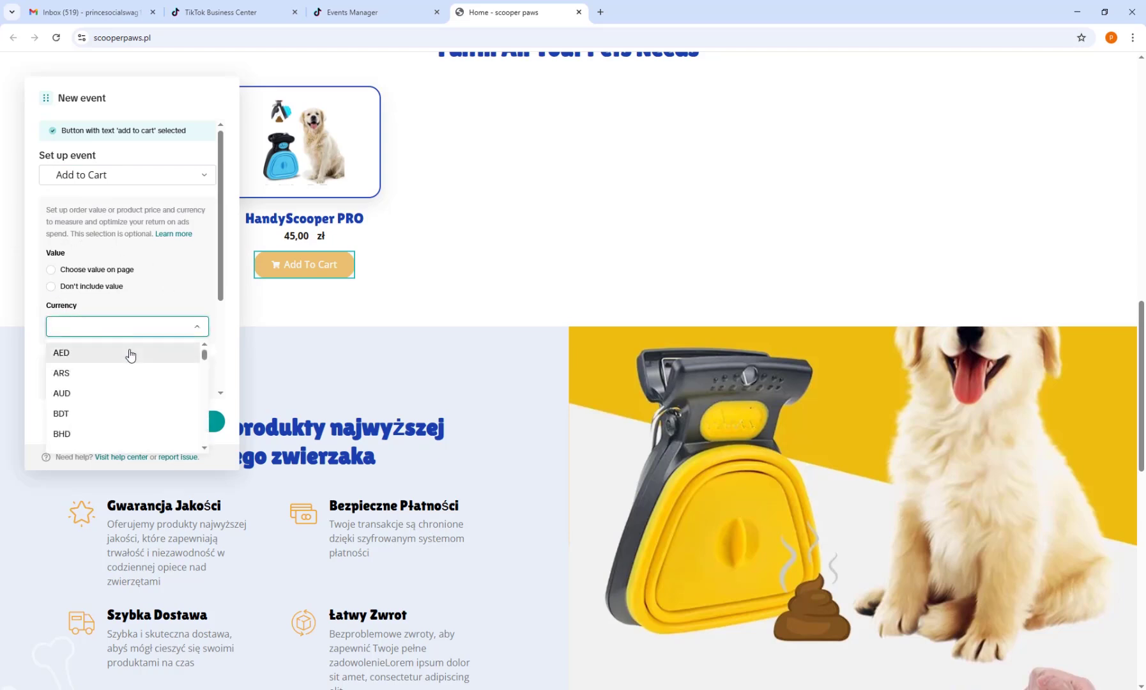
left_click(160, 252)
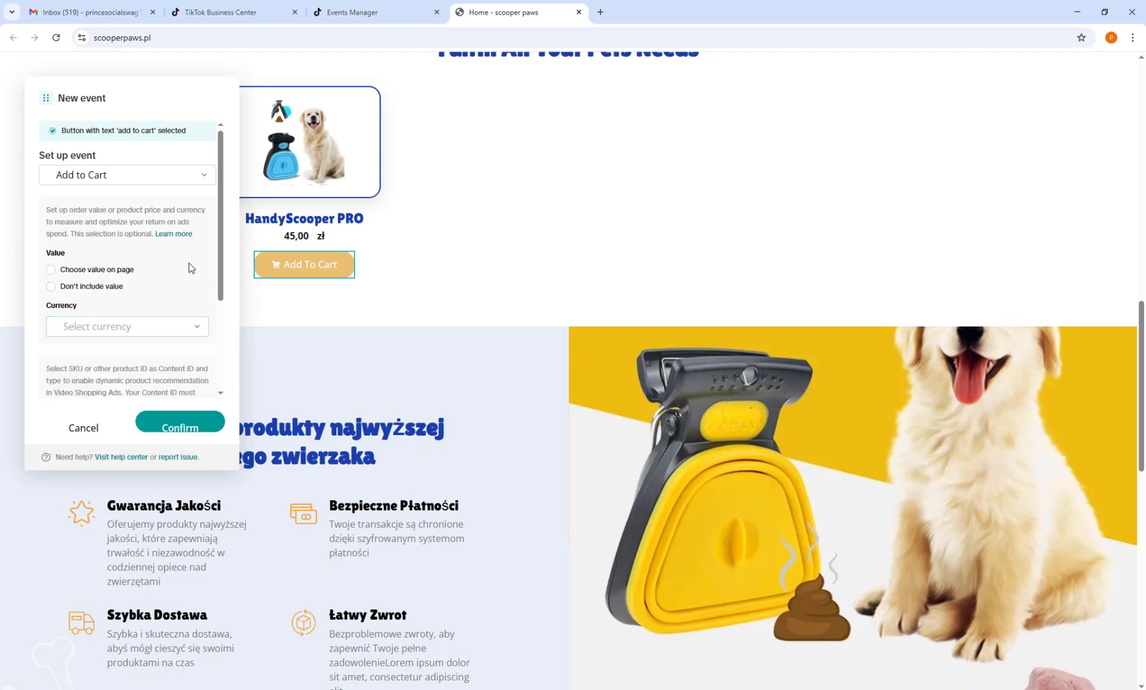
scroll(218, 303, "down", 1)
left_click(160, 424)
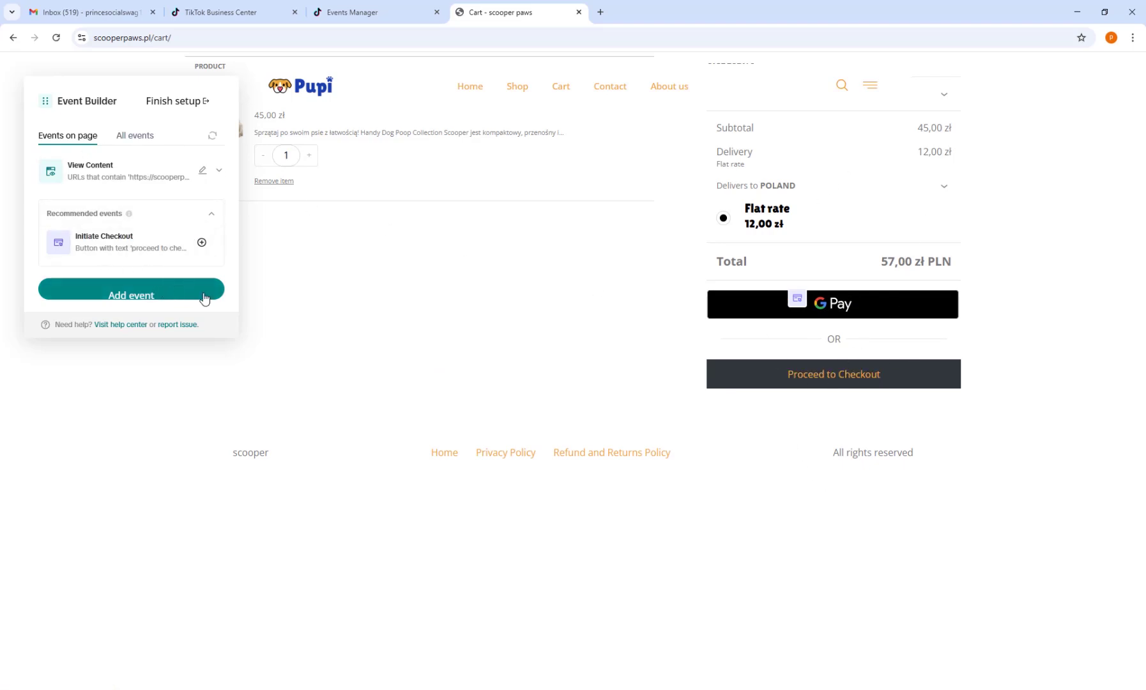
Step: Add a Button Clicks event on the cart page for the Proceed to Checkout button
left_click(163, 292)
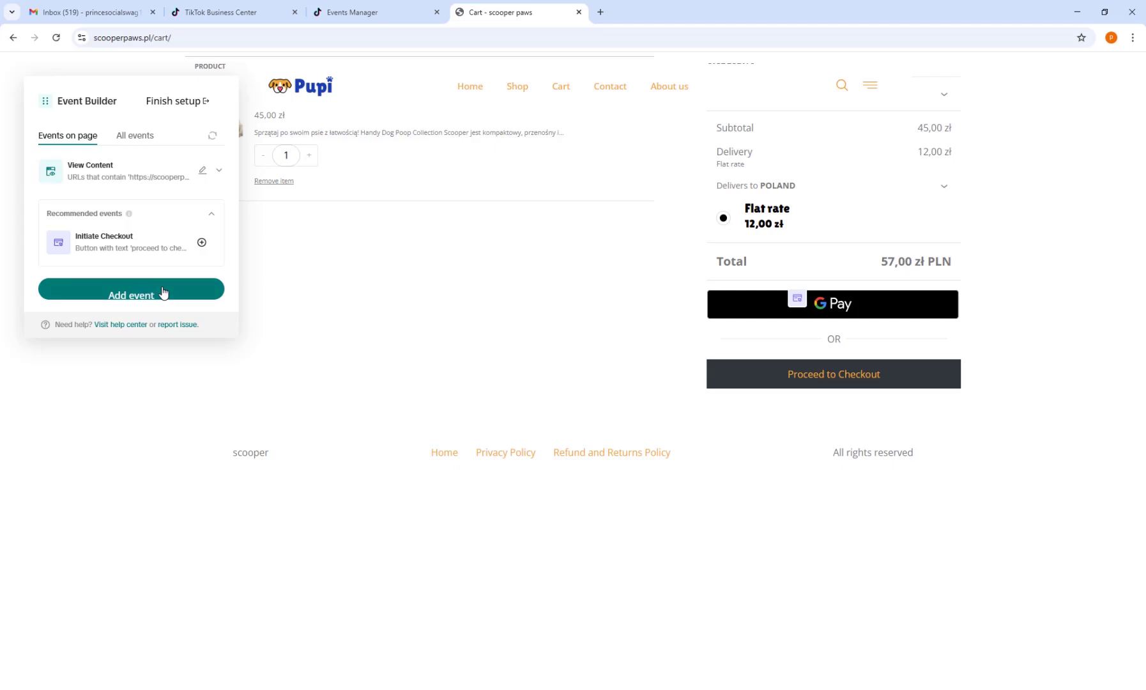
left_click(43, 153)
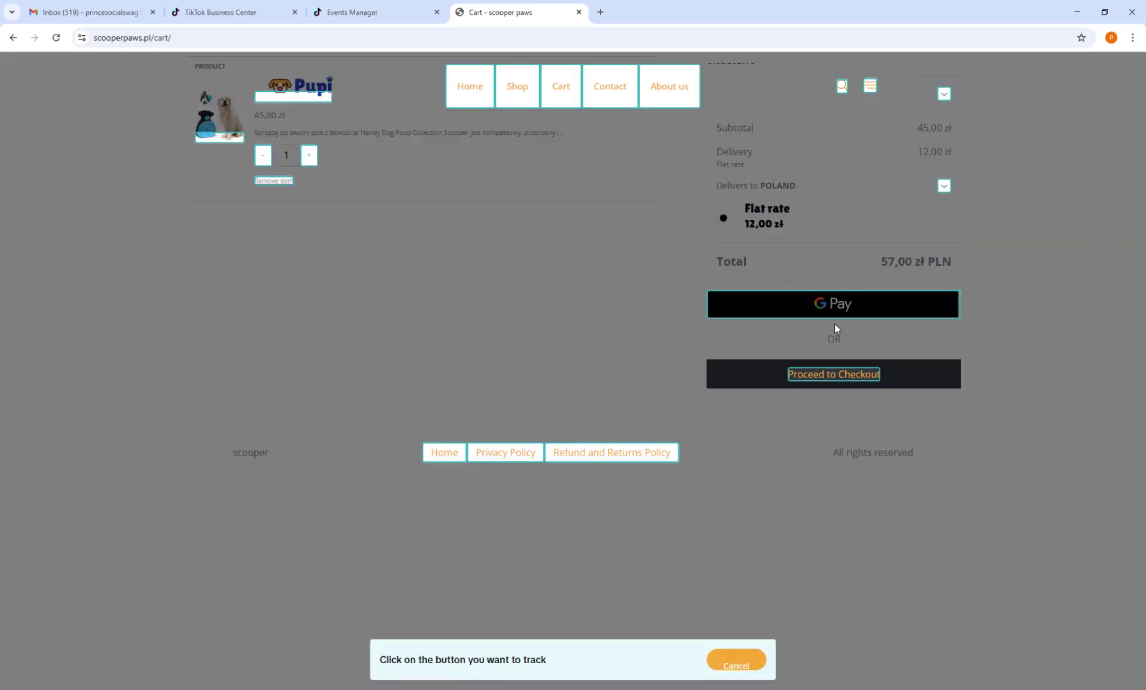
left_click(806, 375)
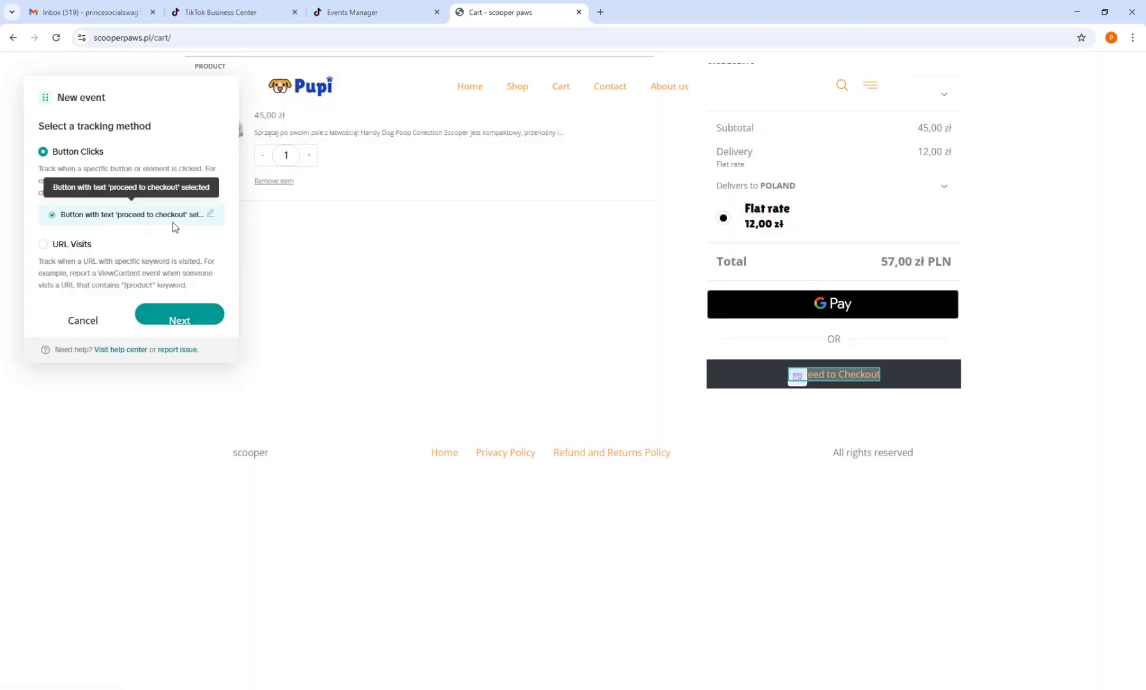
left_click(185, 319)
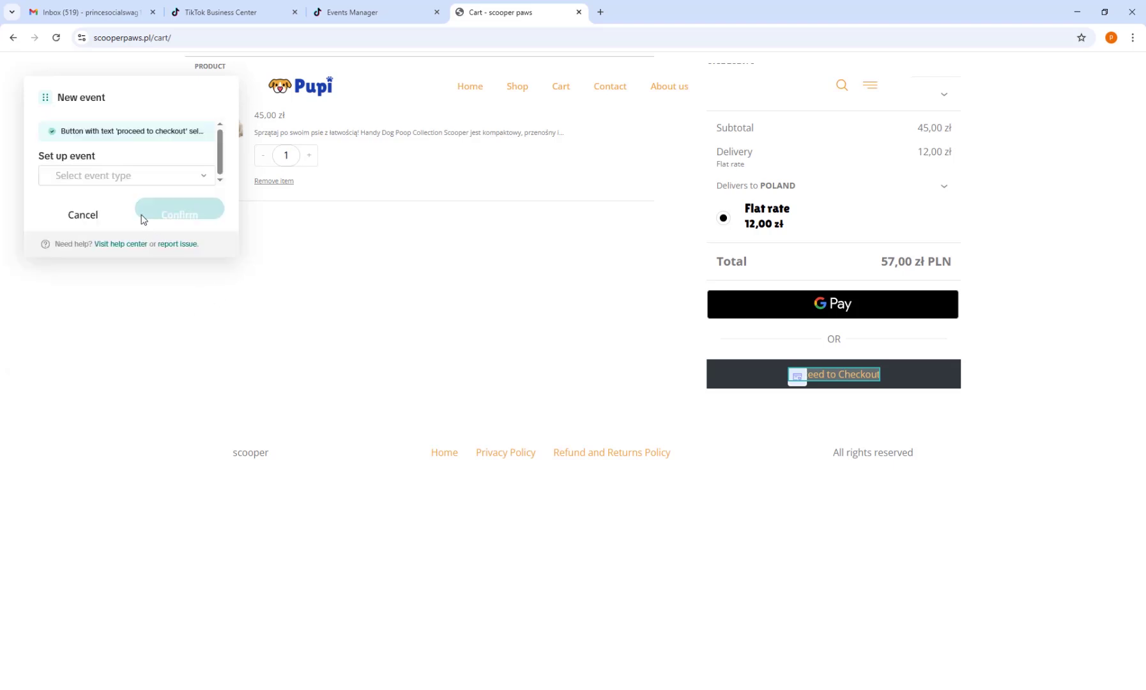
Step: Set that event's type to Initiate Checkout and confirm it
left_click(125, 174)
scroll(125, 250, "down", 1)
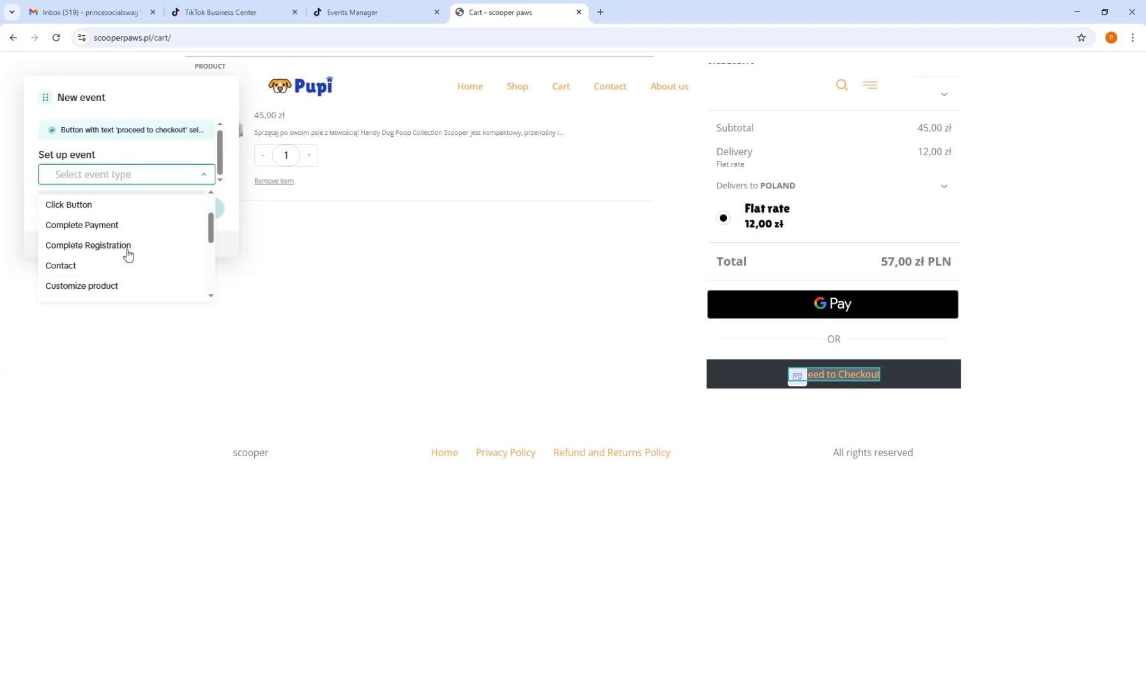
scroll(128, 255, "up", 1)
scroll(129, 255, "down", 3)
scroll(111, 255, "down", 1)
scroll(112, 256, "up", 1)
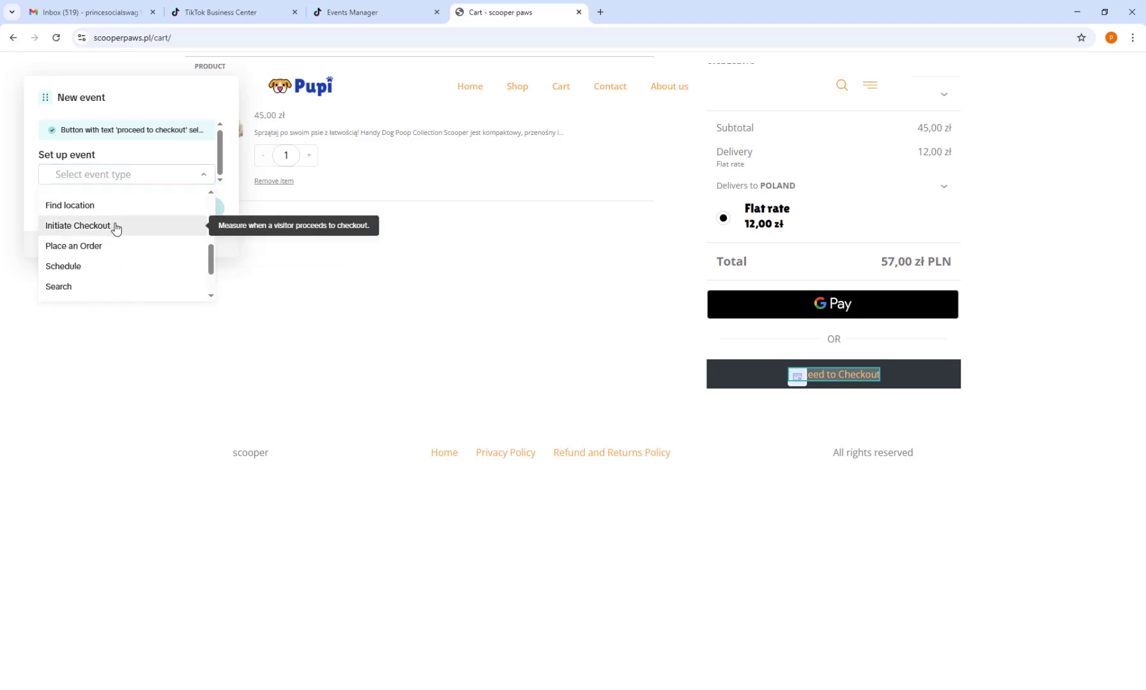
left_click(115, 227)
left_click(195, 424)
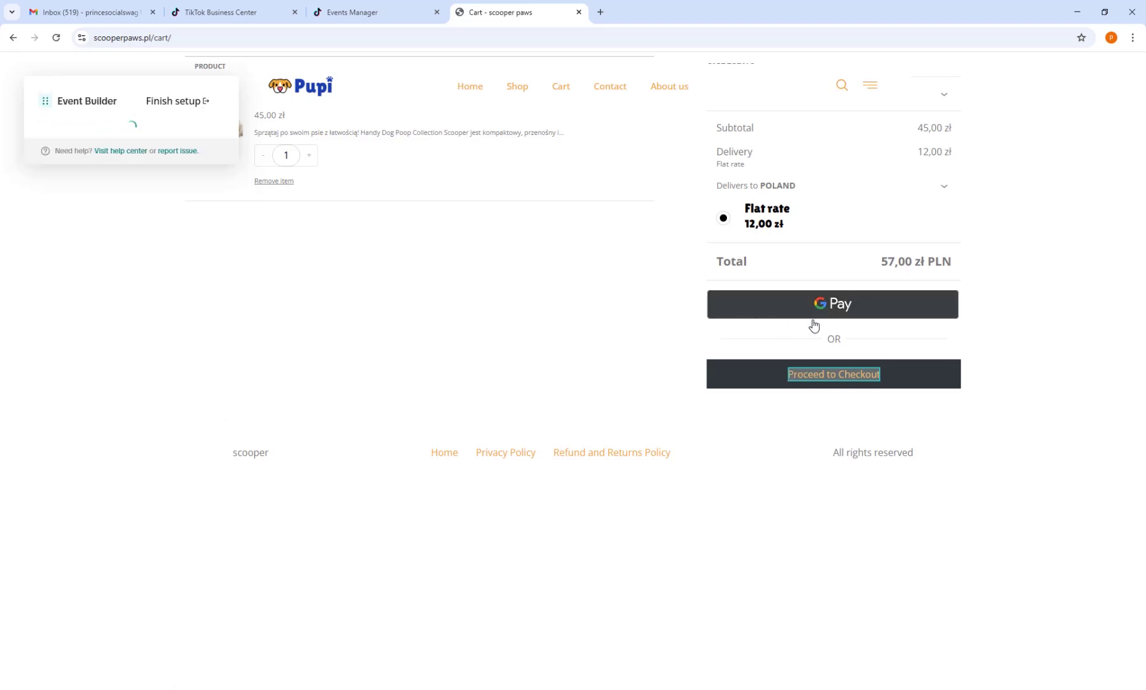
Step: On the checkout page, start a URL Visits event and copy the checkout page address
left_click(818, 379)
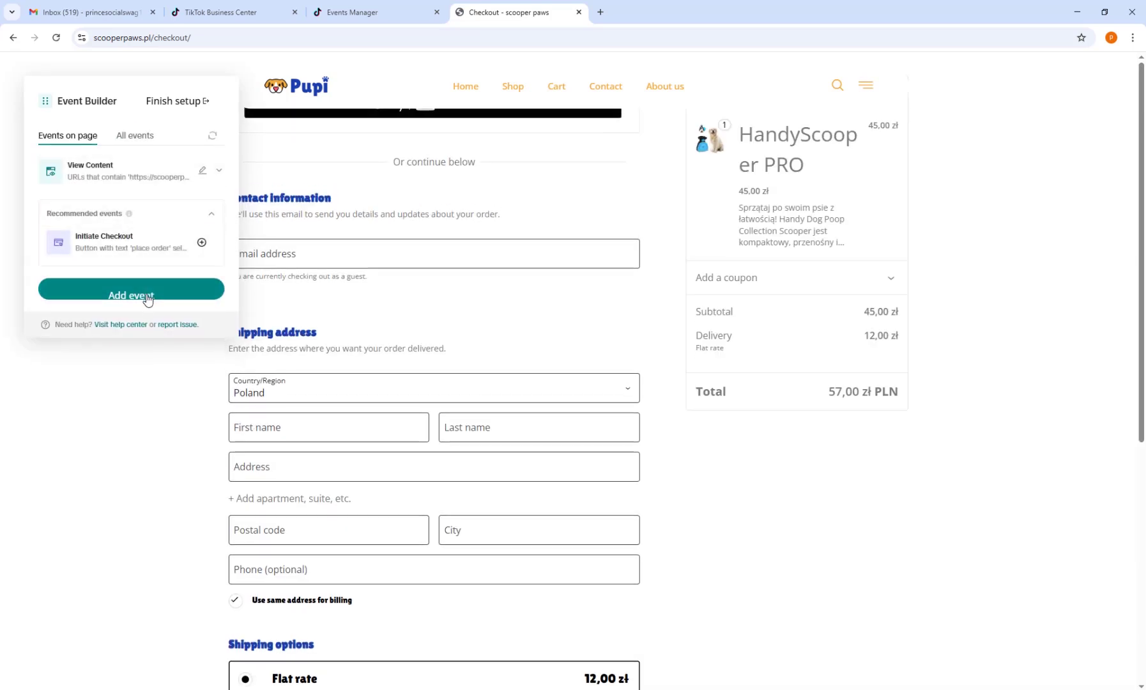
left_click(159, 293)
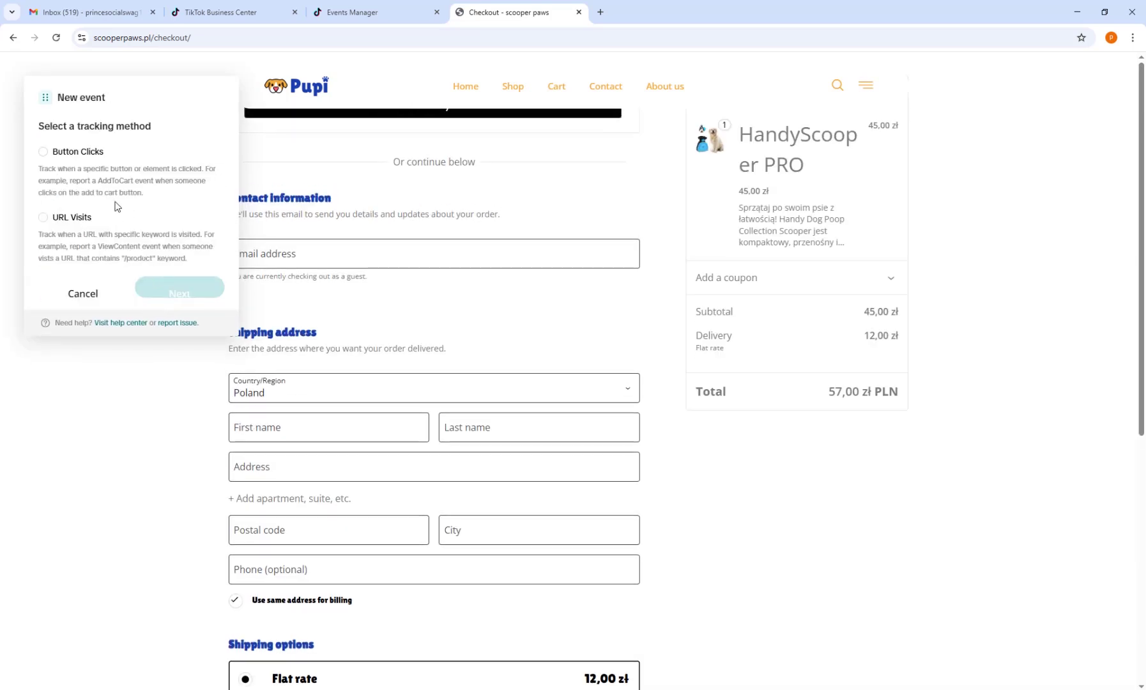
left_click(42, 218)
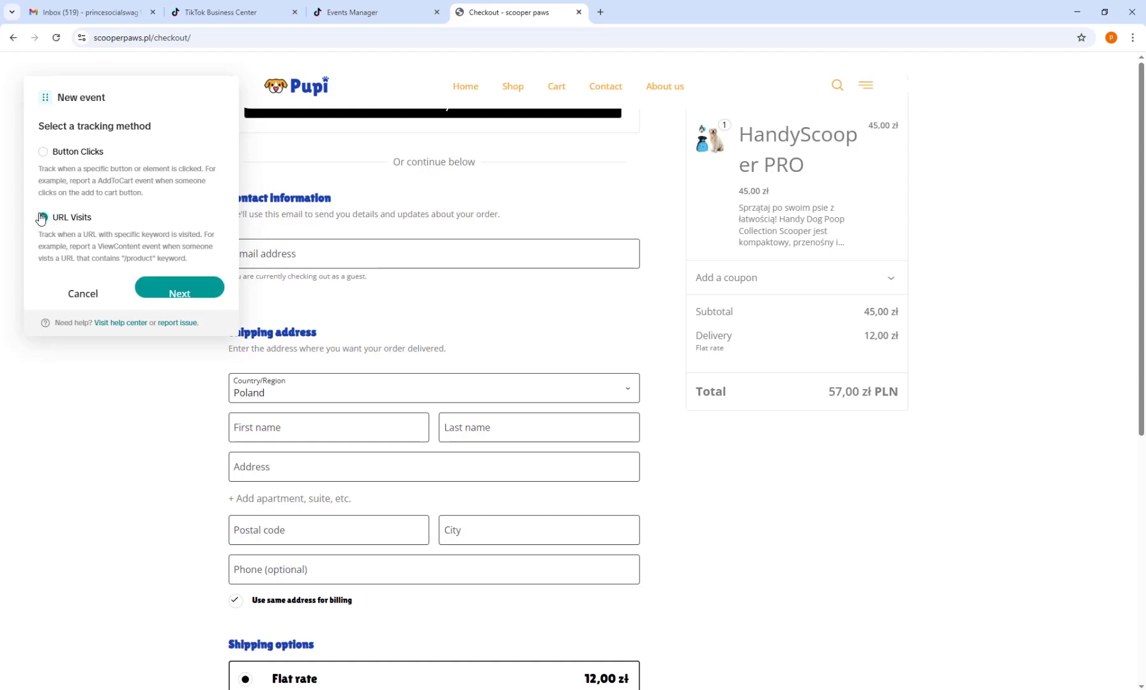
left_click(227, 39)
right_click(227, 39)
left_click(205, 39)
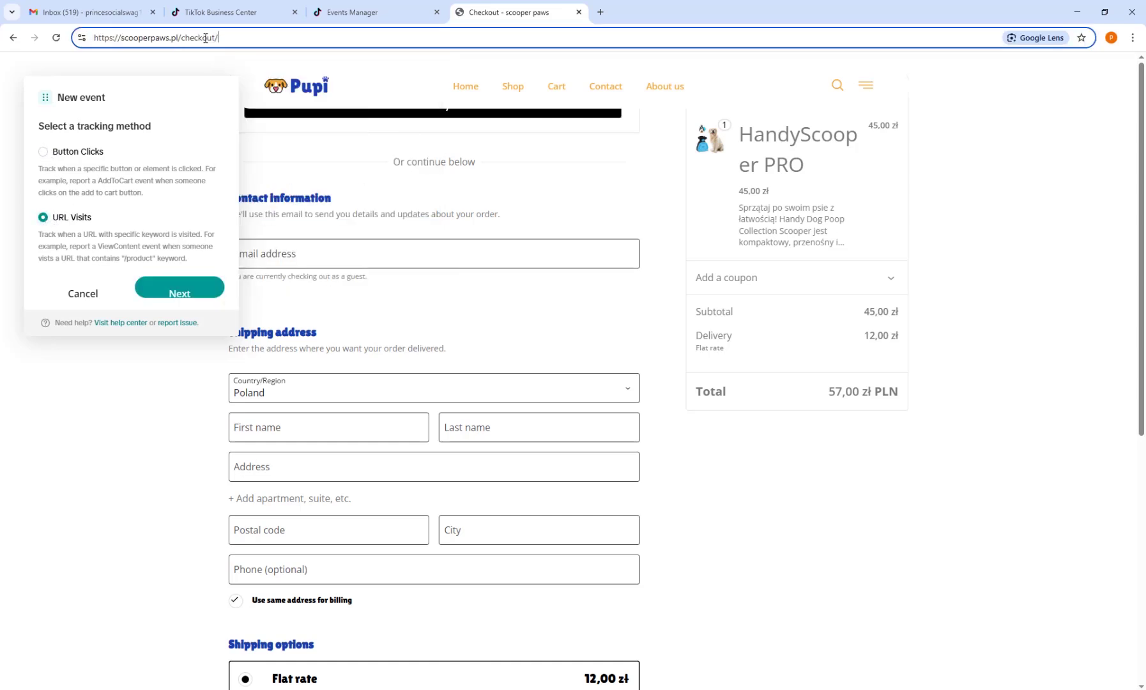
triple_click(206, 37)
right_click(229, 39)
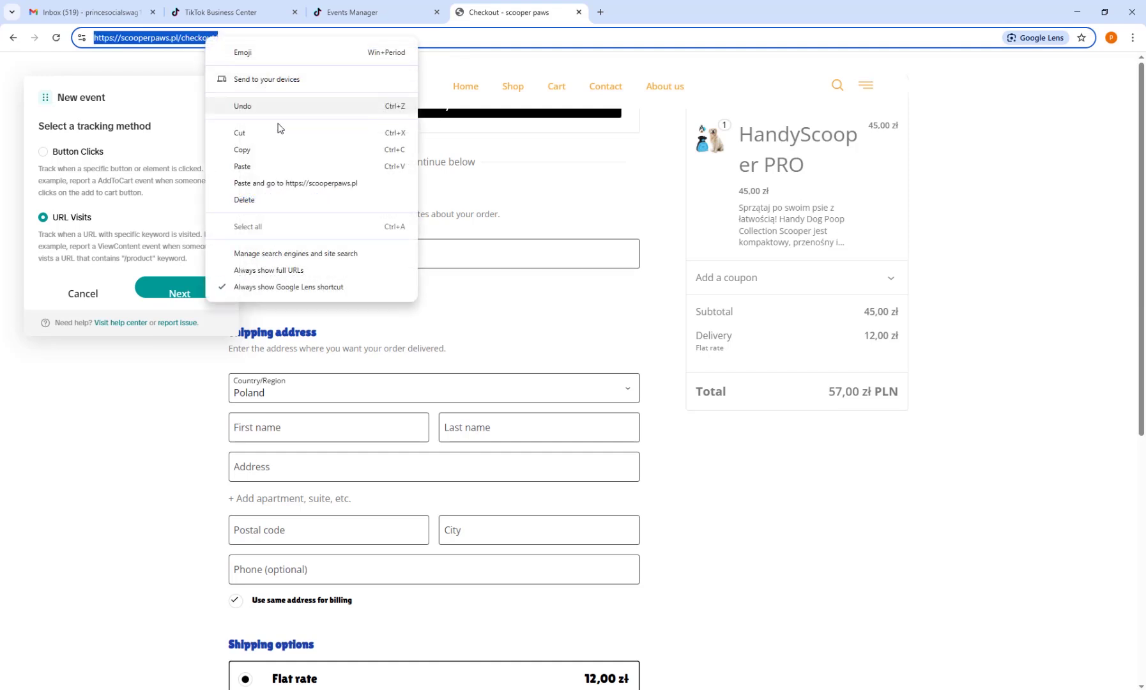
left_click(258, 148)
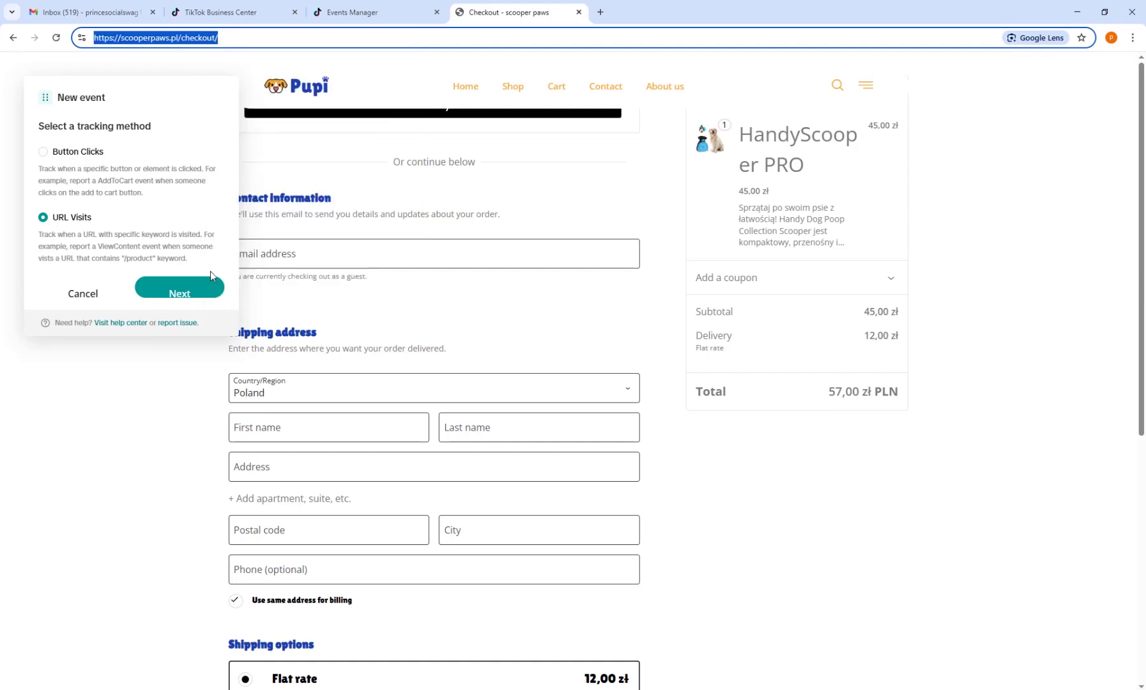
Step: Use the checkout address as the URL condition and set the event type to Add Payment Info
left_click(179, 289)
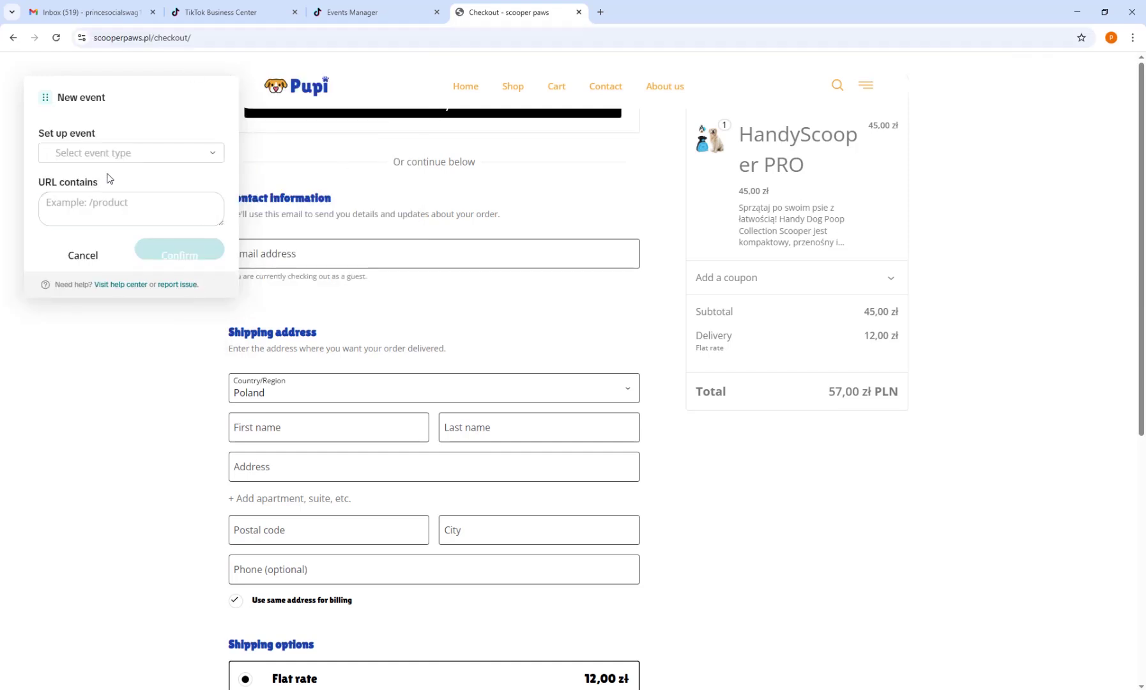
left_click(108, 197)
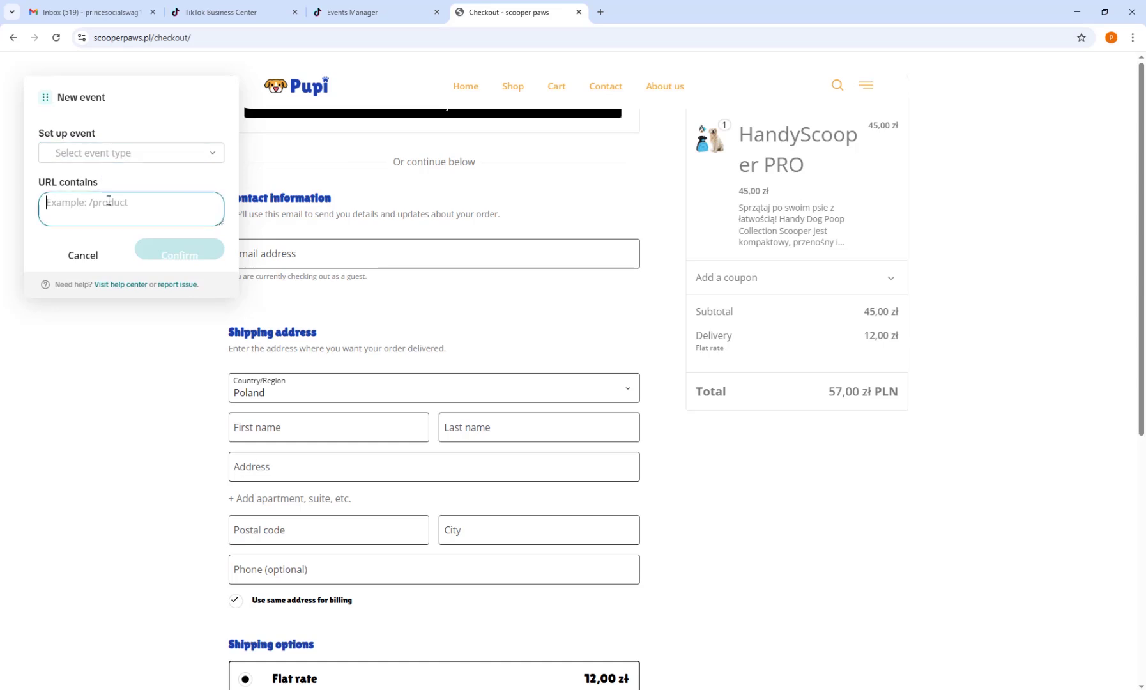
right_click(108, 201)
left_click(160, 321)
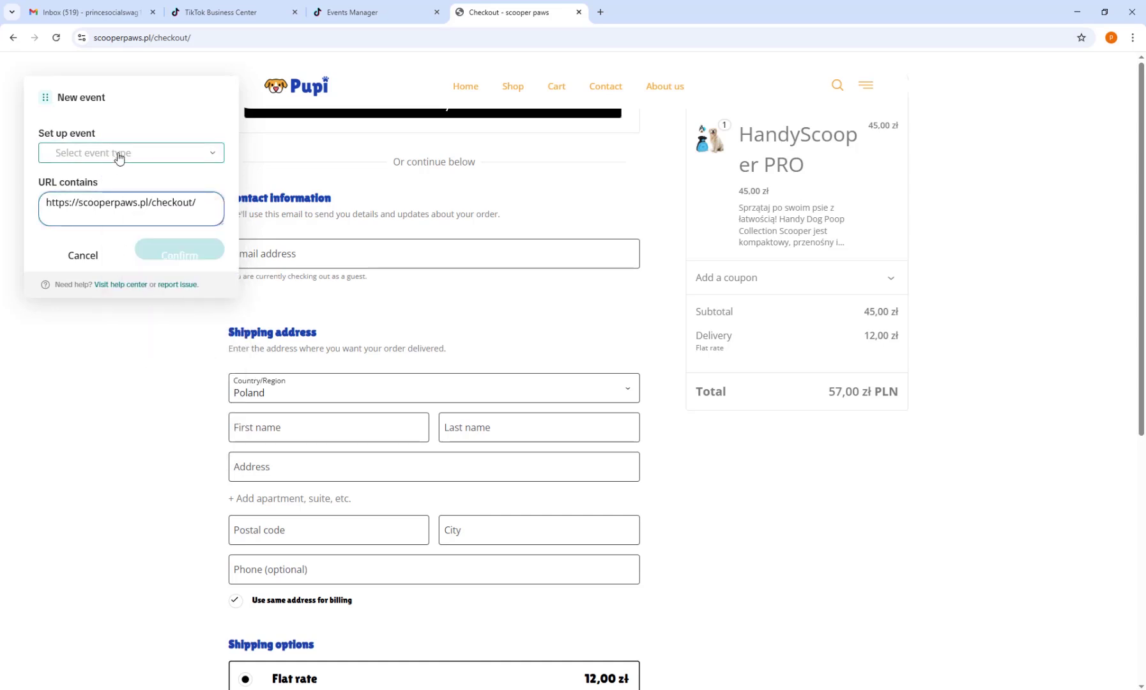
left_click(119, 157)
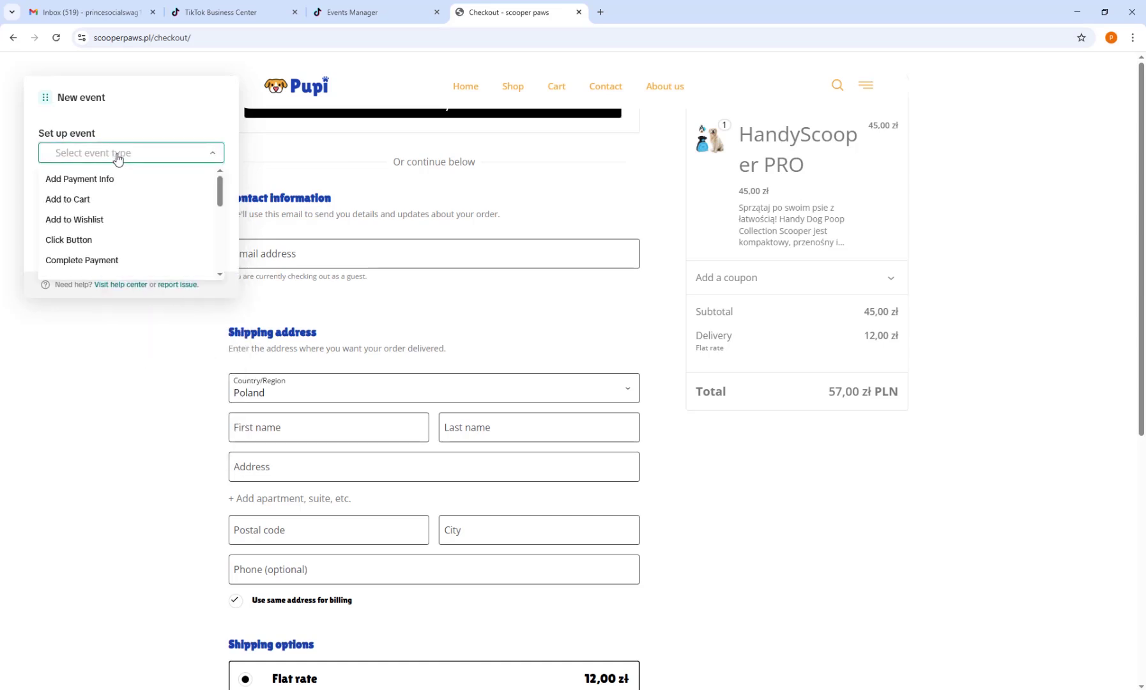
left_click(113, 187)
scroll(201, 383, "down", 2)
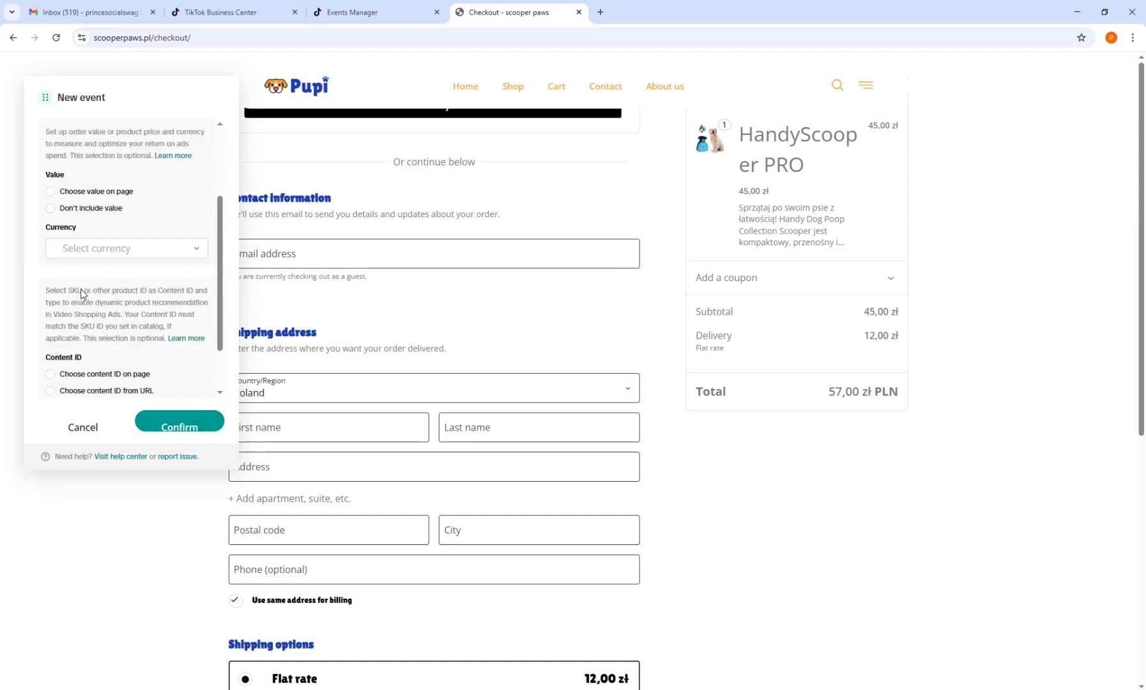
Step: Take the event value from the page's Subtotal as 45.00, set currency PLN, and save
left_click(81, 254)
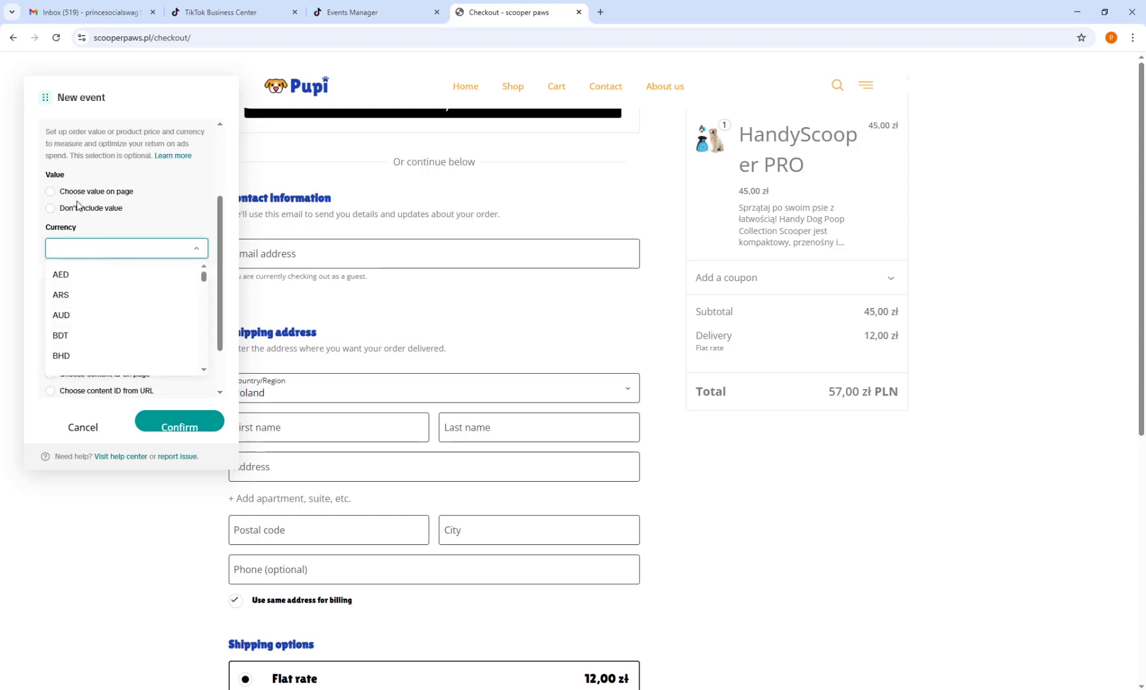
left_click(96, 193)
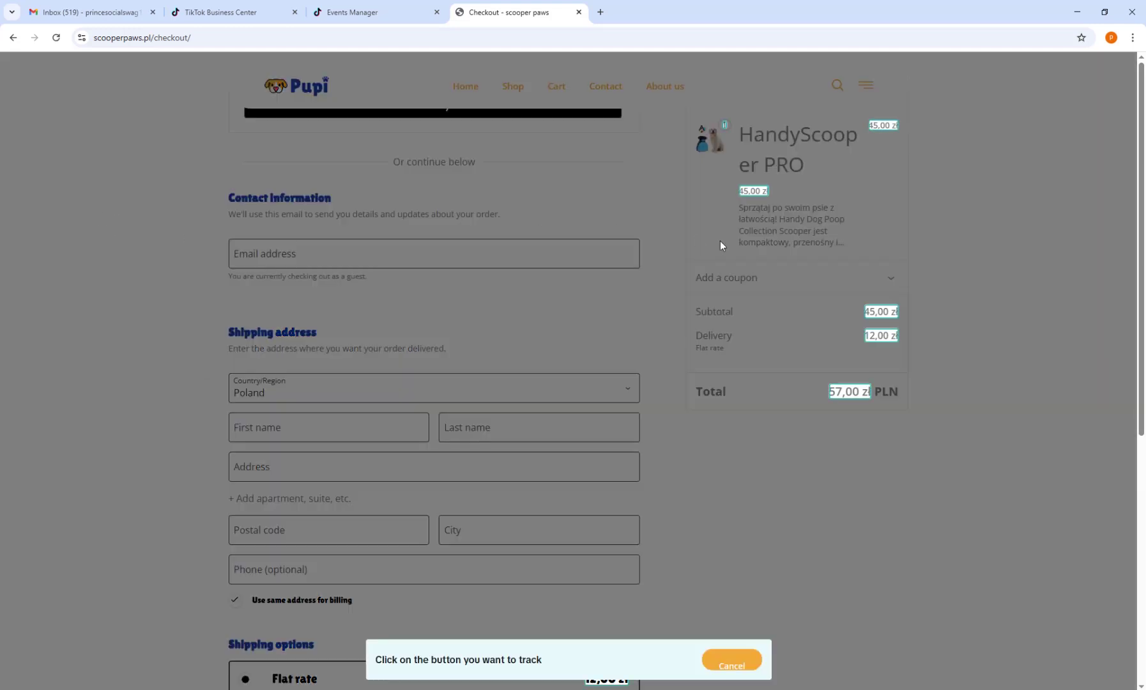
left_click(877, 311)
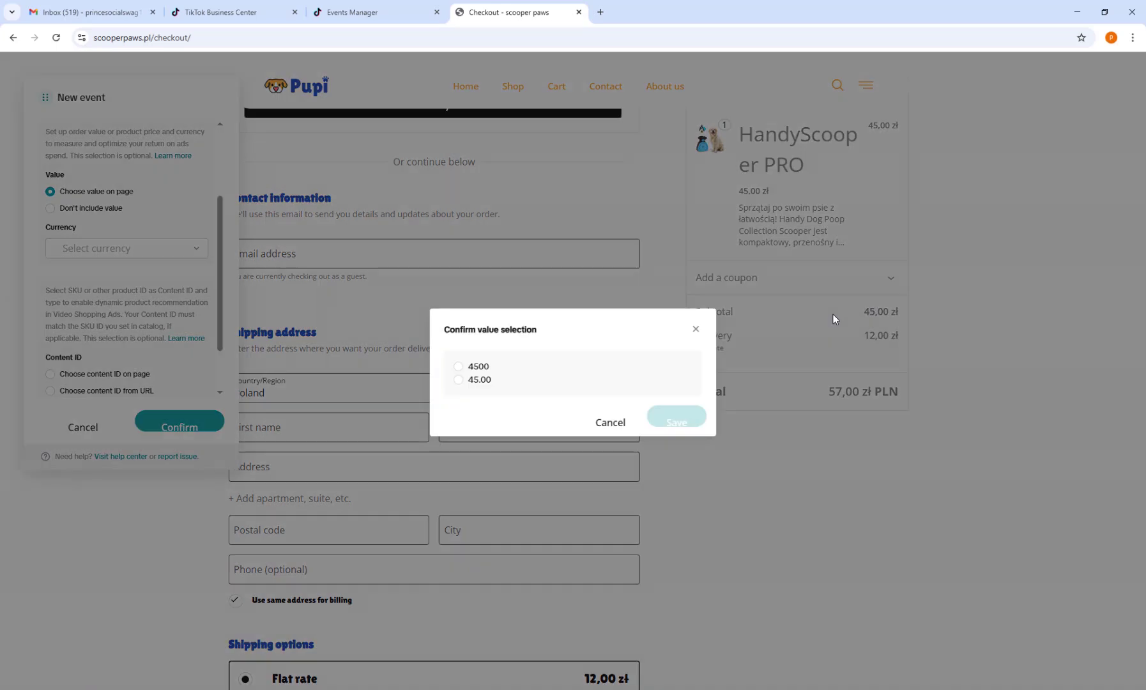
left_click(458, 380)
left_click(677, 416)
left_click(141, 307)
type("p")
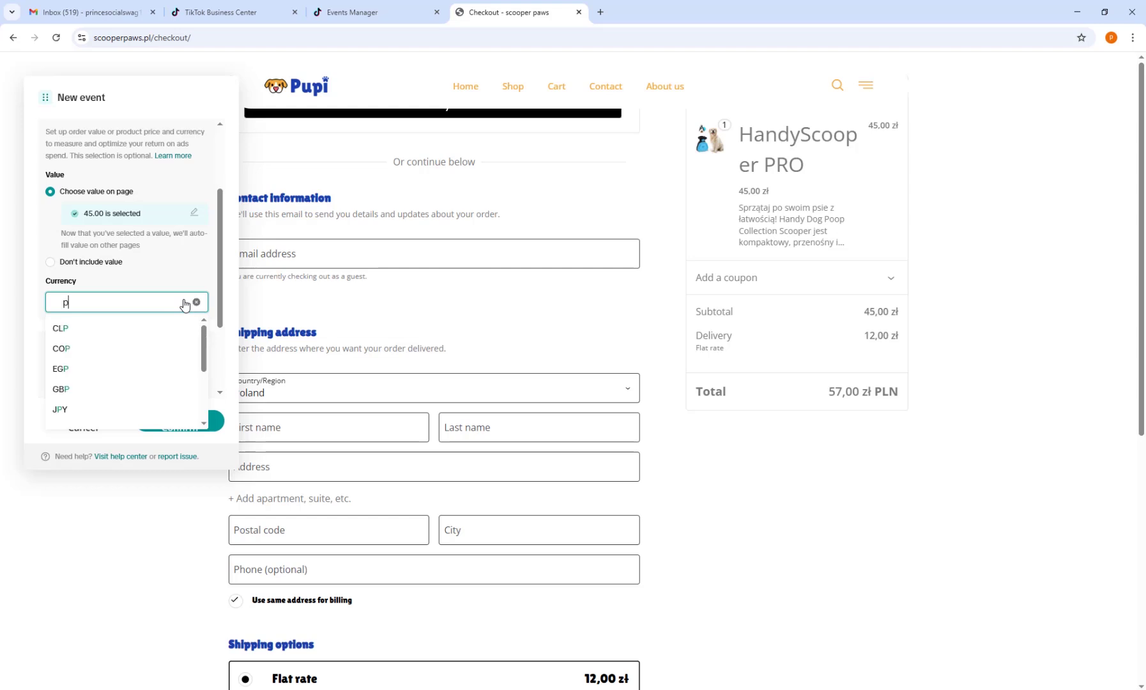
type("l")
left_click(179, 329)
left_click(183, 424)
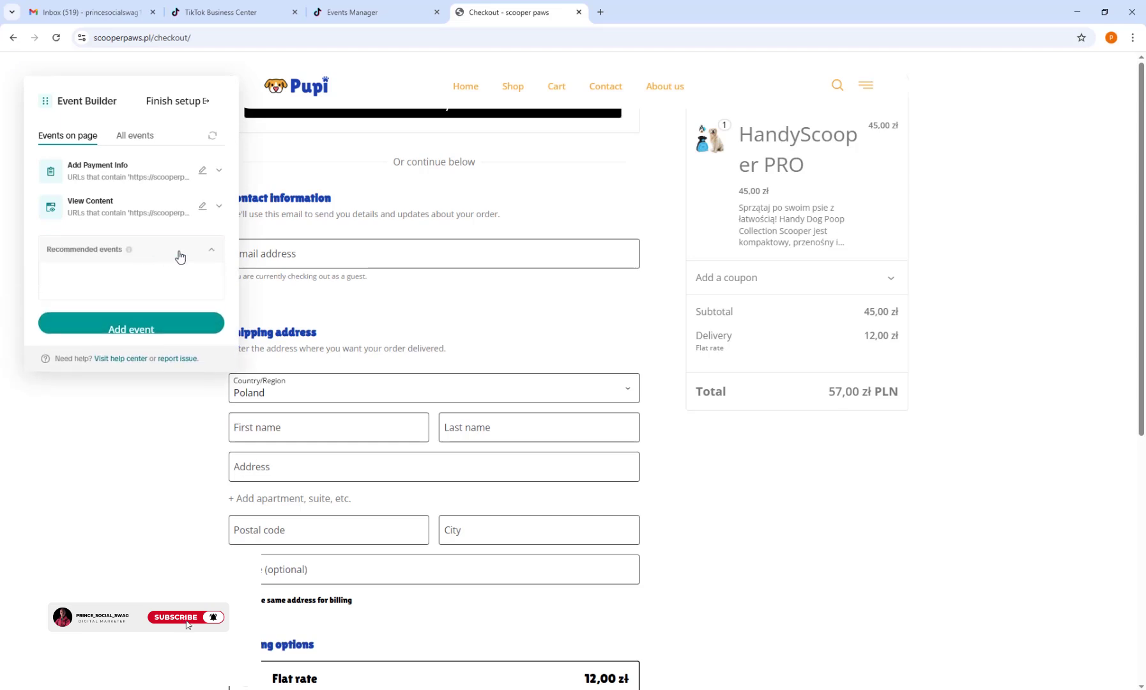
Step: Add a Button Clicks event on the checkout page for the Place Order button
scroll(761, 281, "down", 3)
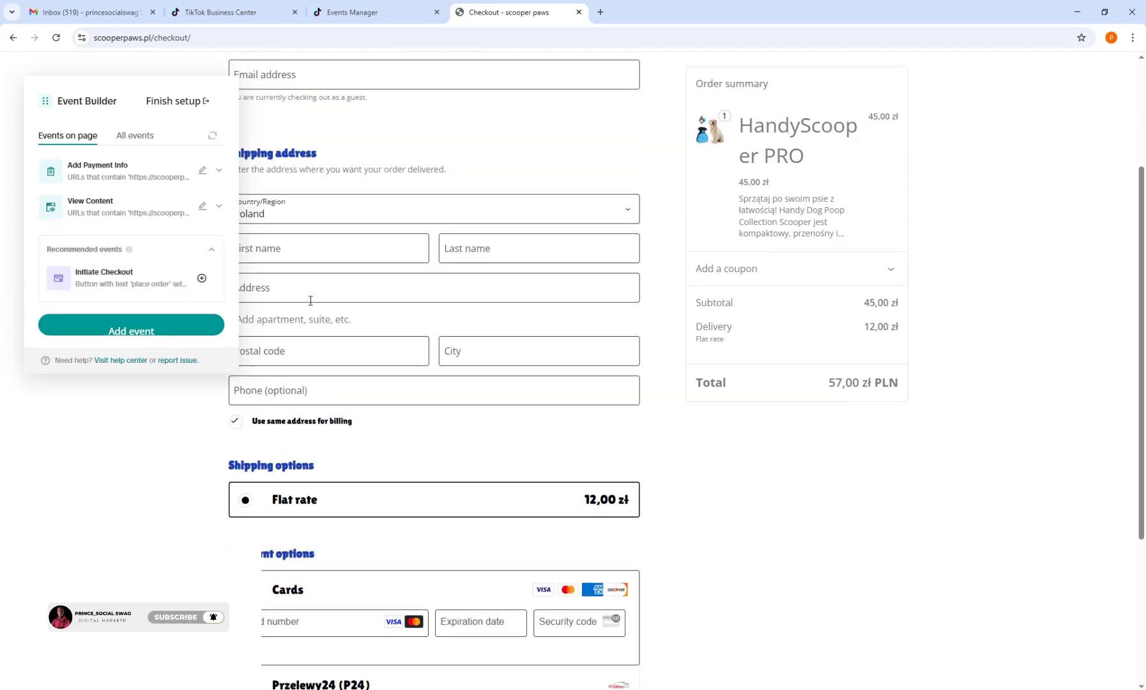
scroll(366, 233, "down", 2)
scroll(437, 332, "down", 2)
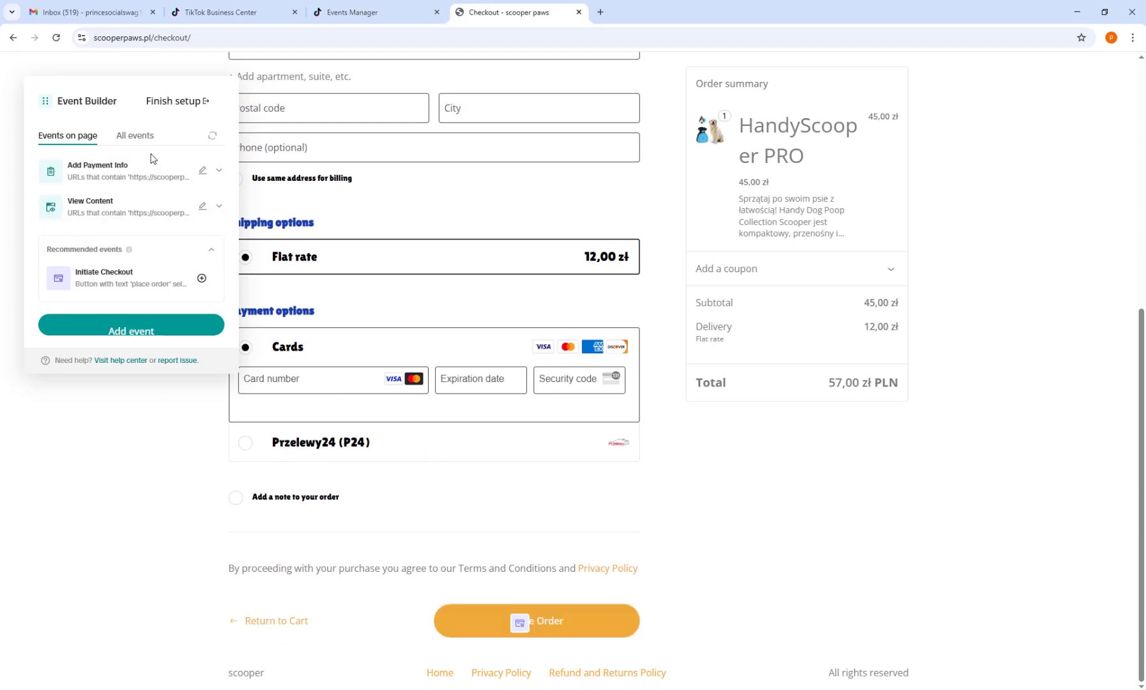
left_click(157, 328)
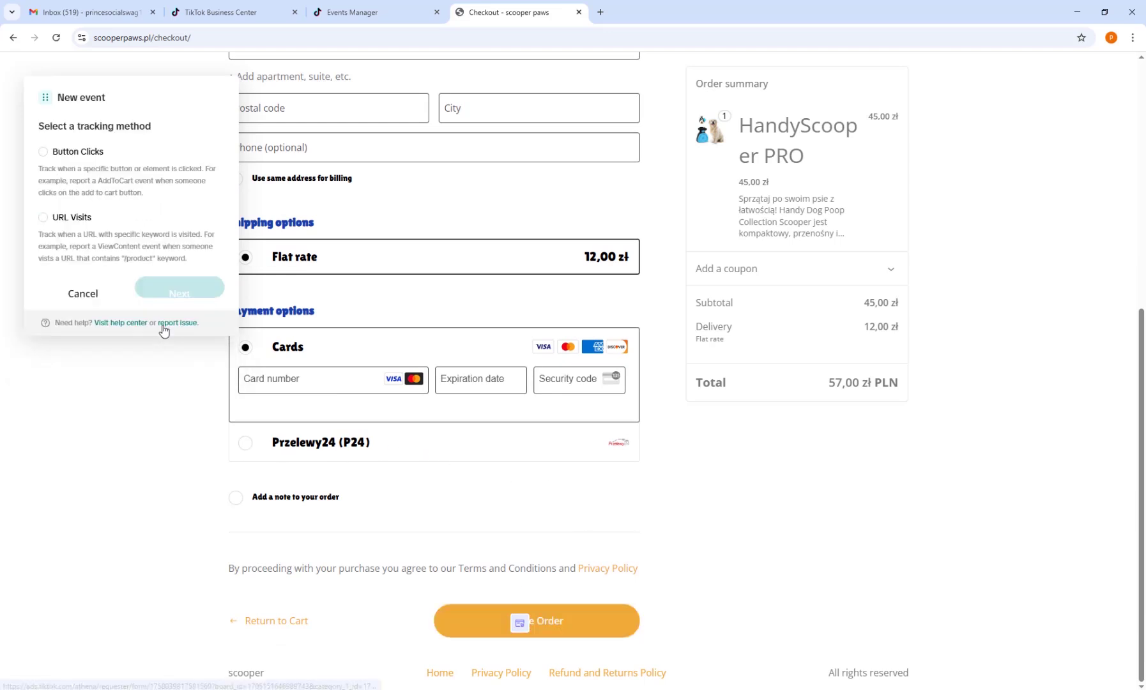
left_click(43, 152)
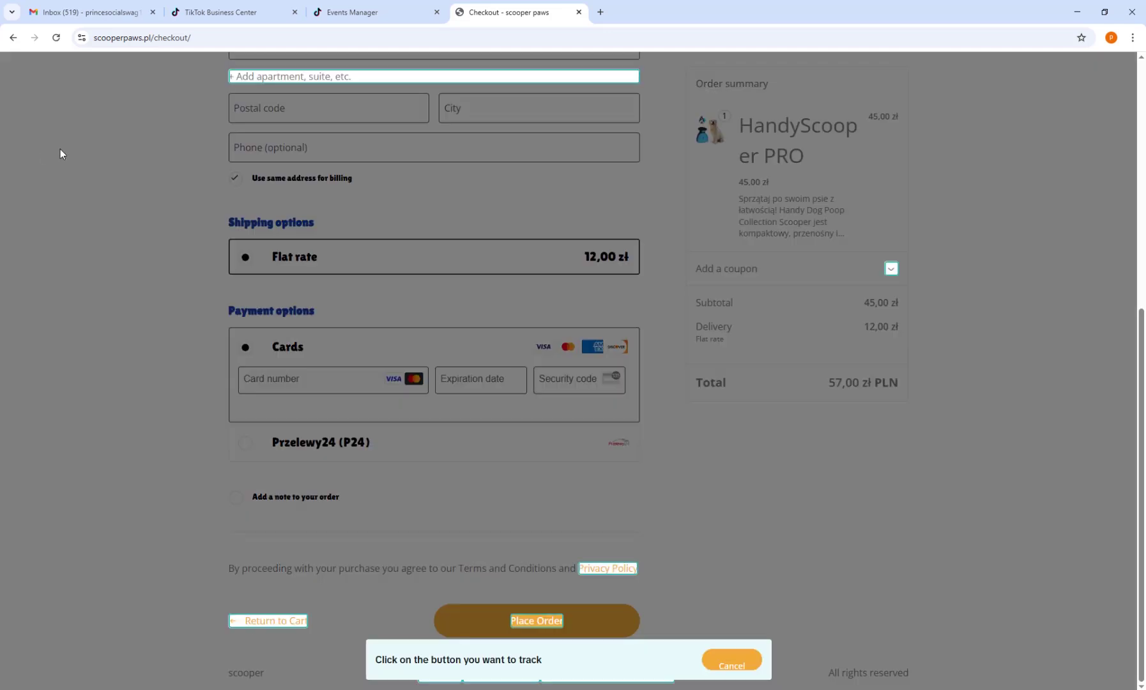
left_click(540, 618)
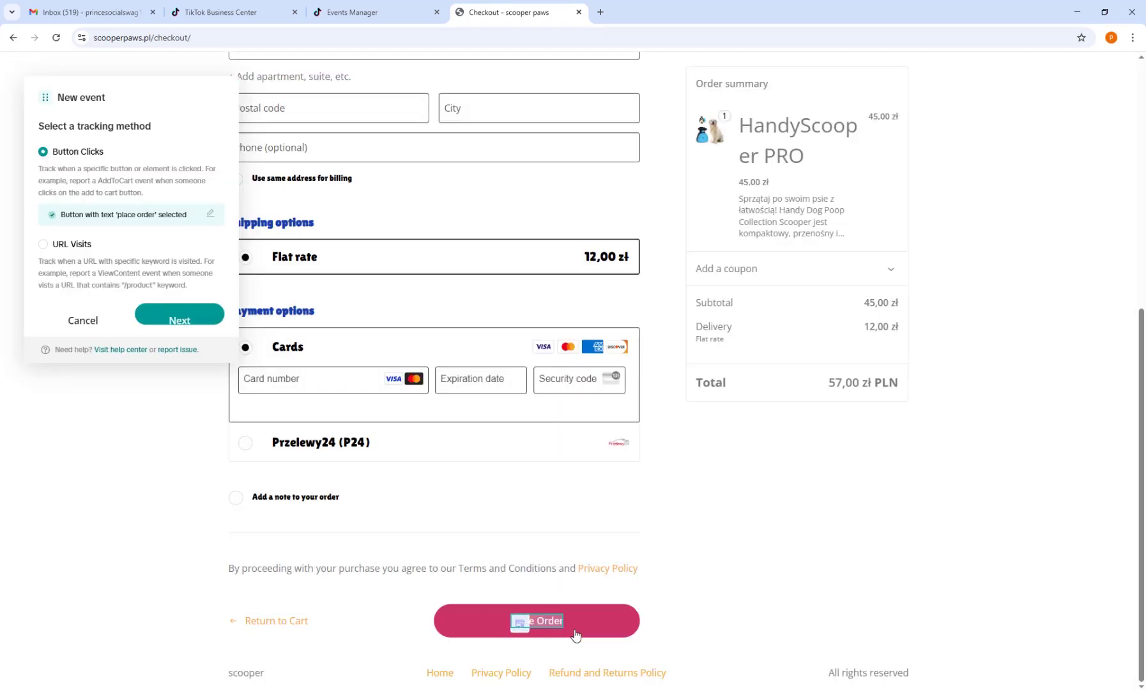
left_click(170, 323)
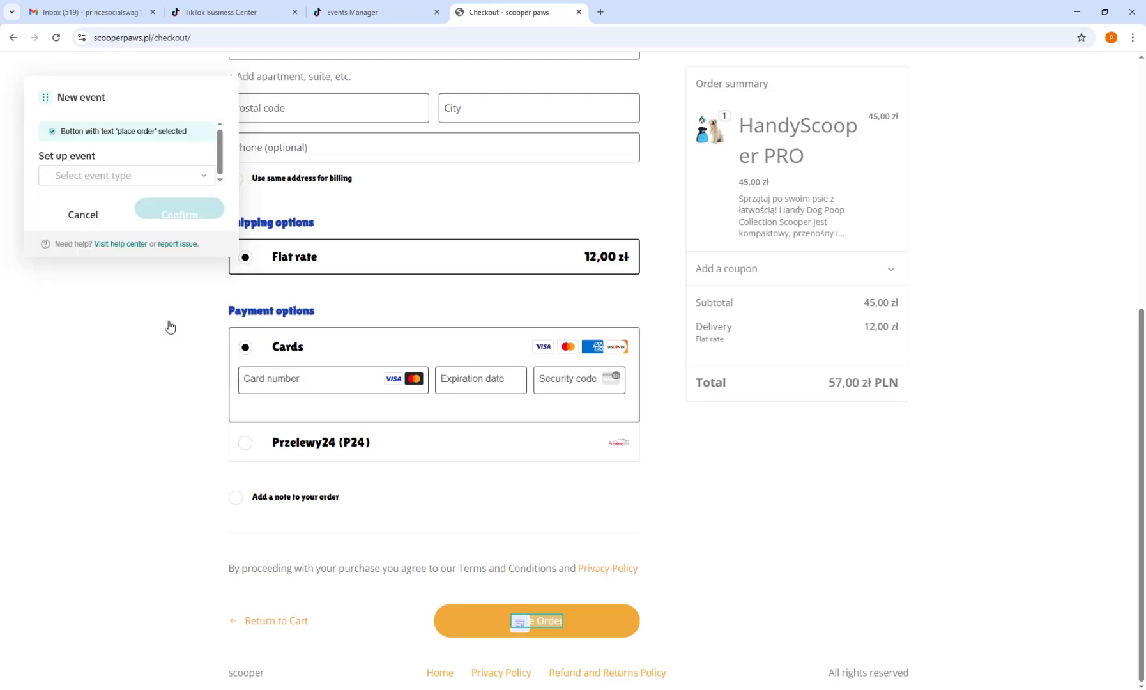
Step: Set the event type to Place an Order, skip picking a page value, and save it
left_click(114, 175)
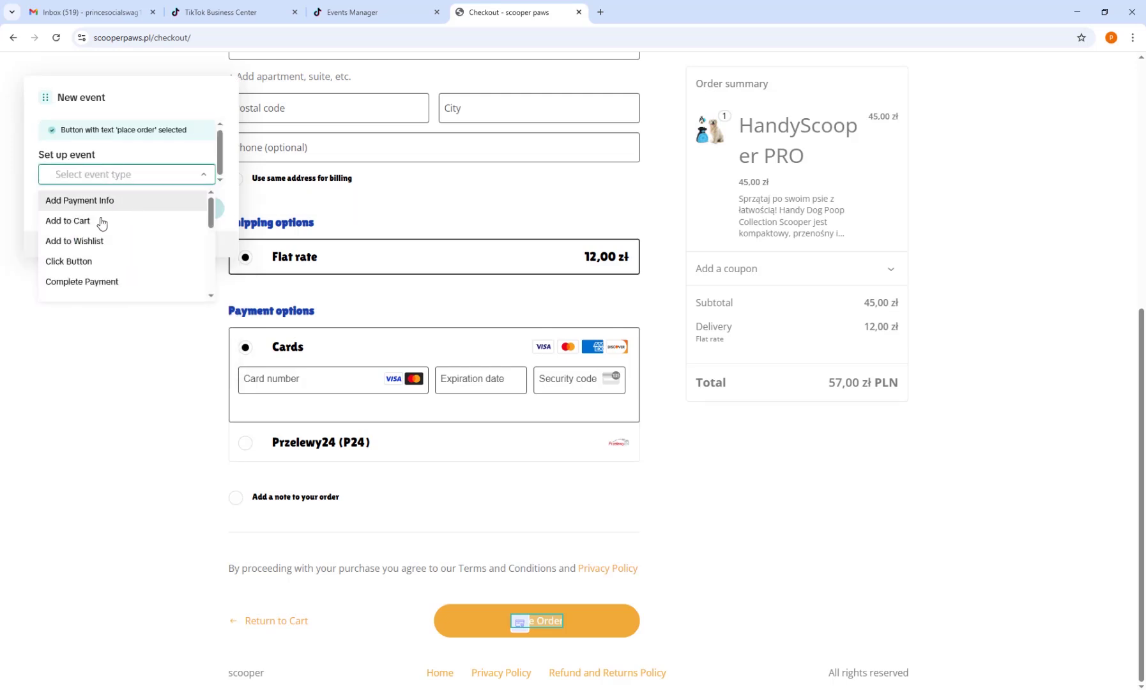
scroll(127, 258, "down", 2)
scroll(134, 241, "up", 1)
scroll(128, 230, "down", 1)
scroll(126, 230, "down", 3)
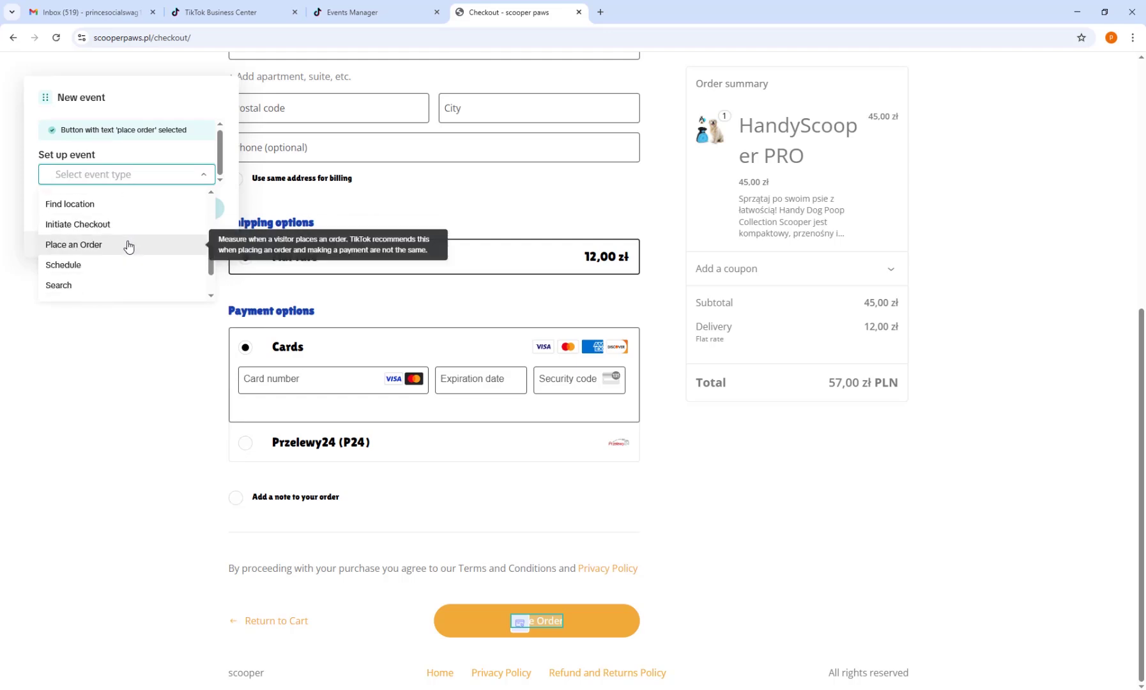
left_click(115, 247)
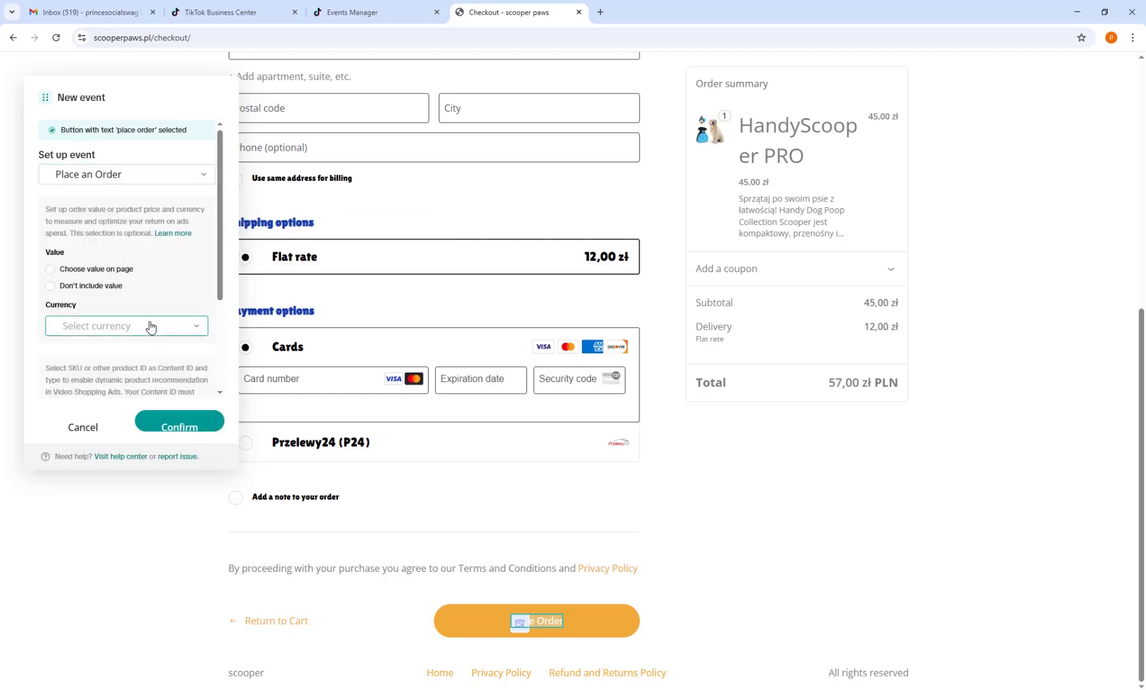
left_click(102, 271)
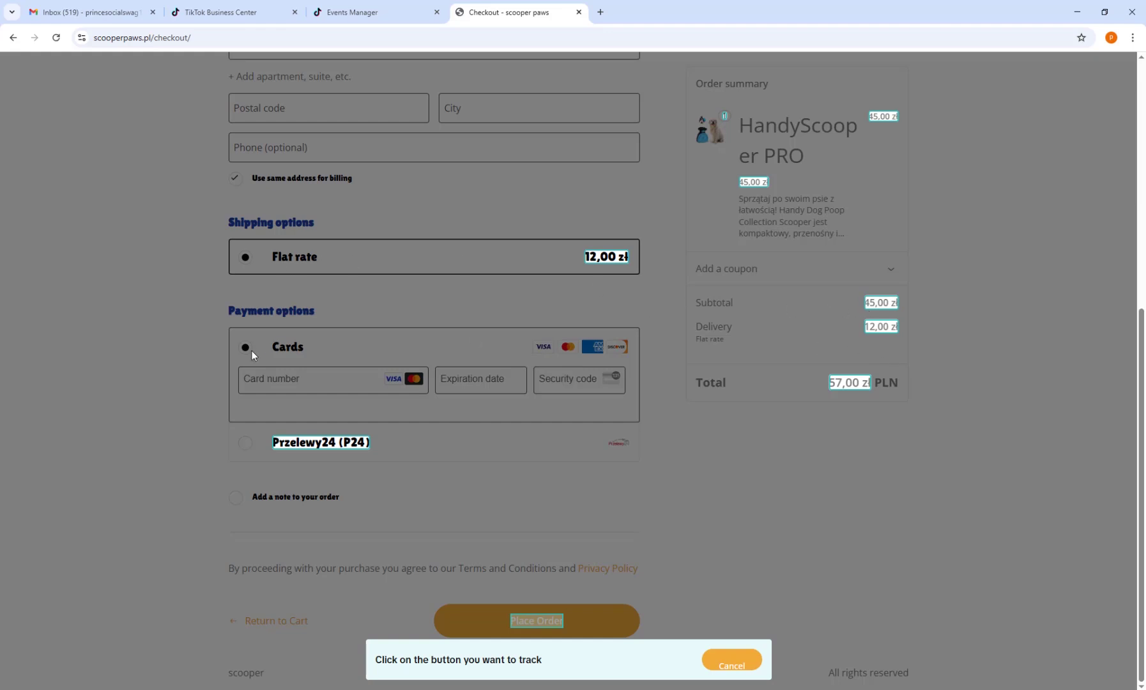
left_click(736, 667)
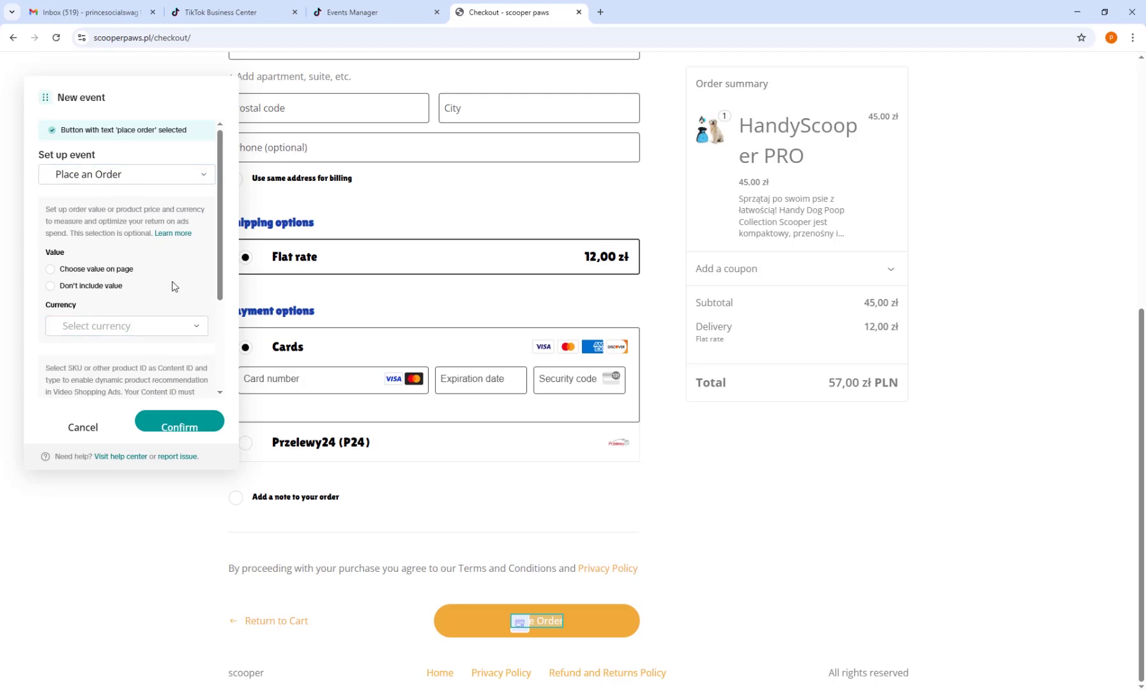
scroll(203, 356, "down", 2)
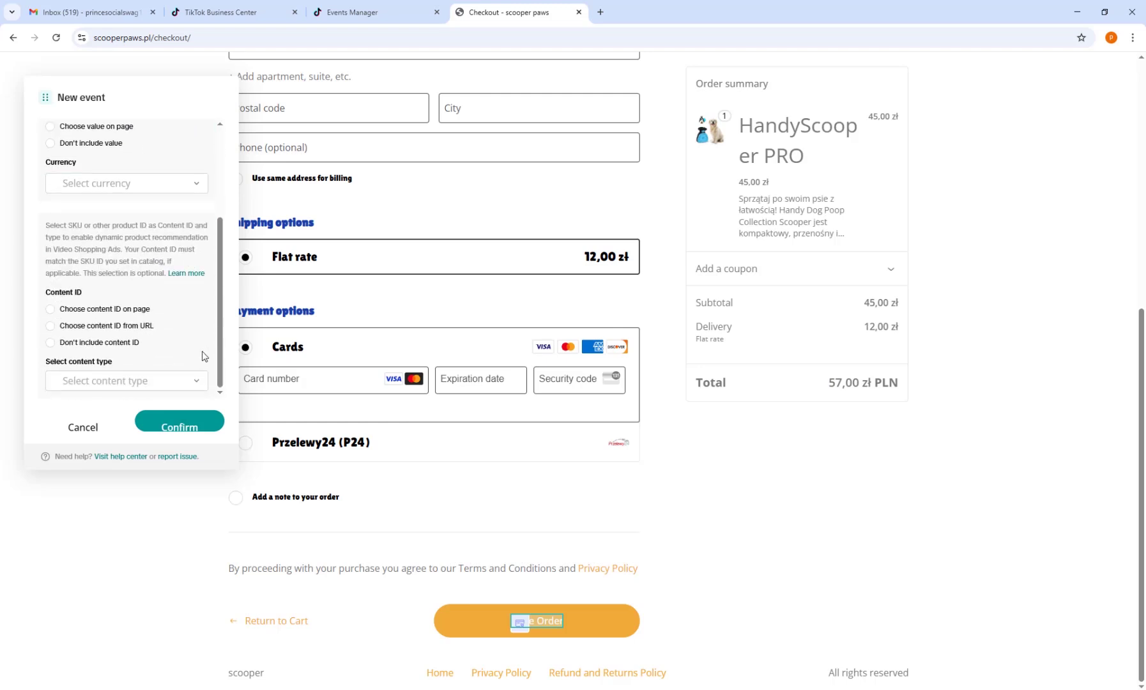
left_click(194, 427)
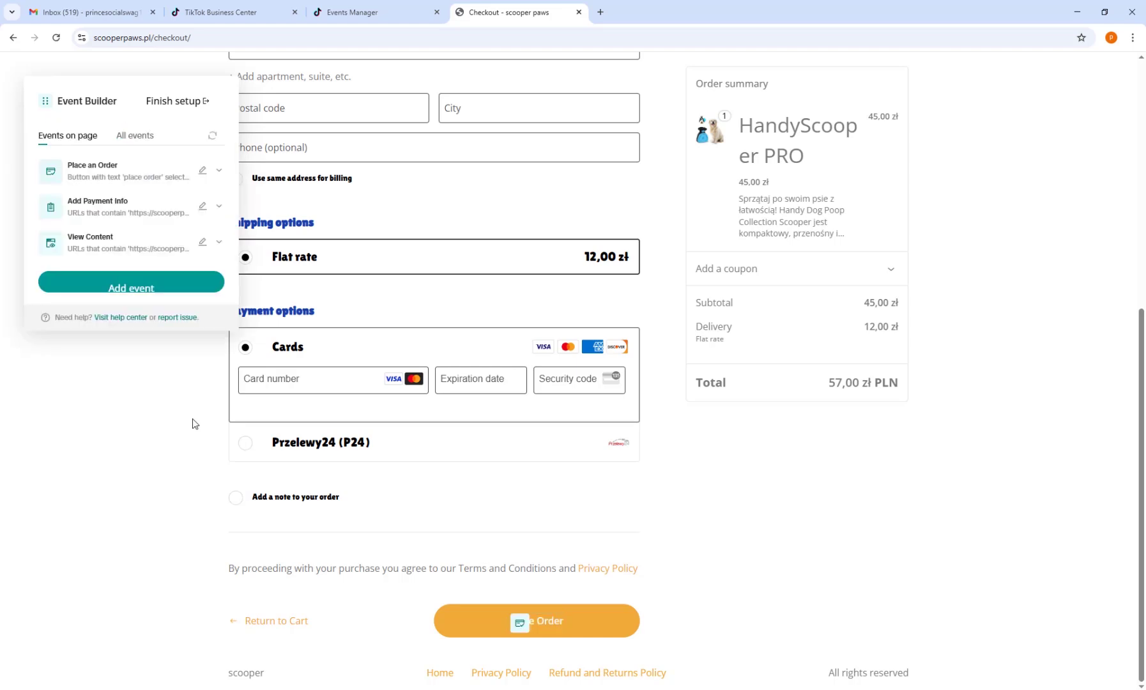
Step: Finish and exit event building, then advance the setup guide to Verify Pixel setup
left_click(167, 103)
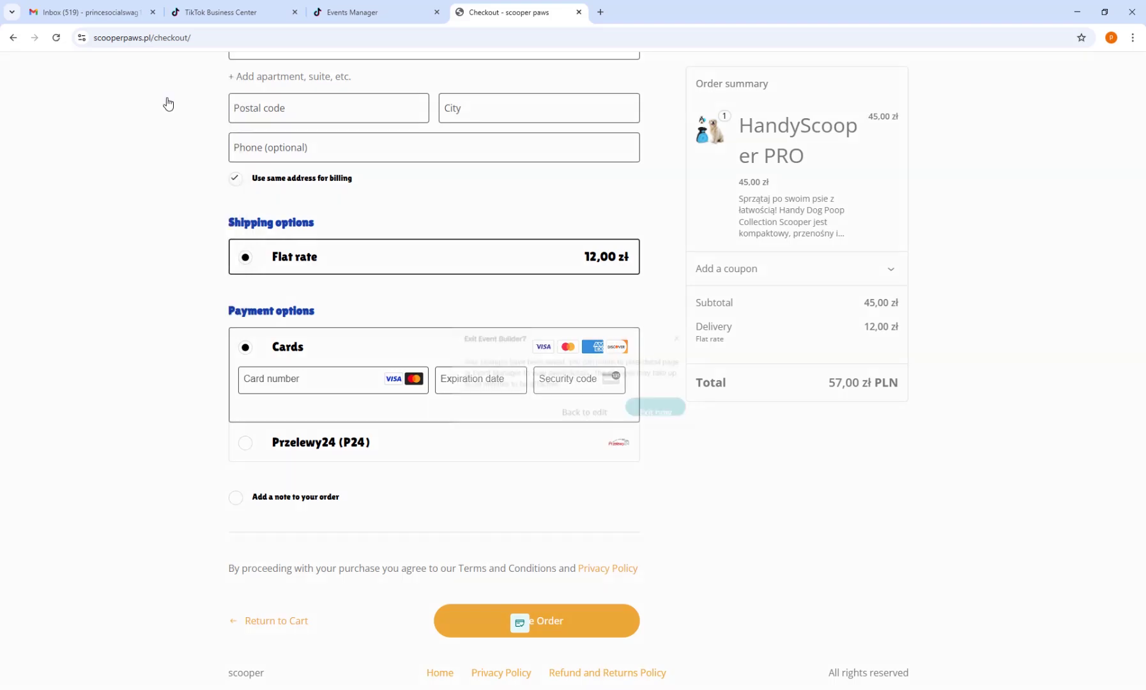
left_click(677, 419)
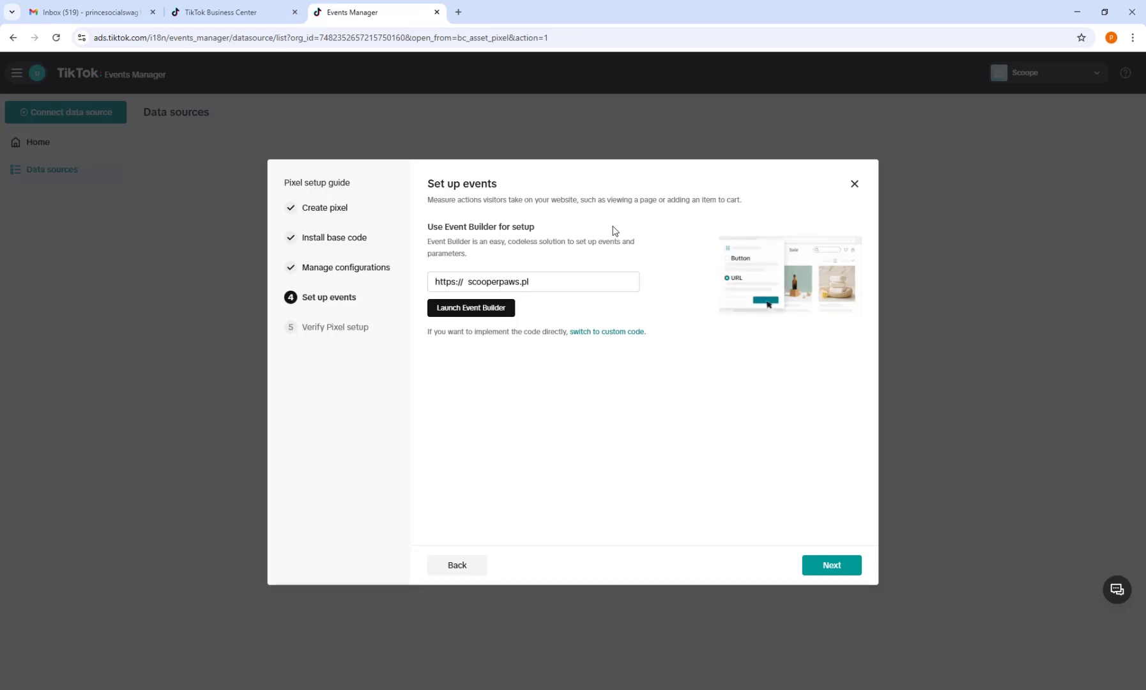
left_click(831, 565)
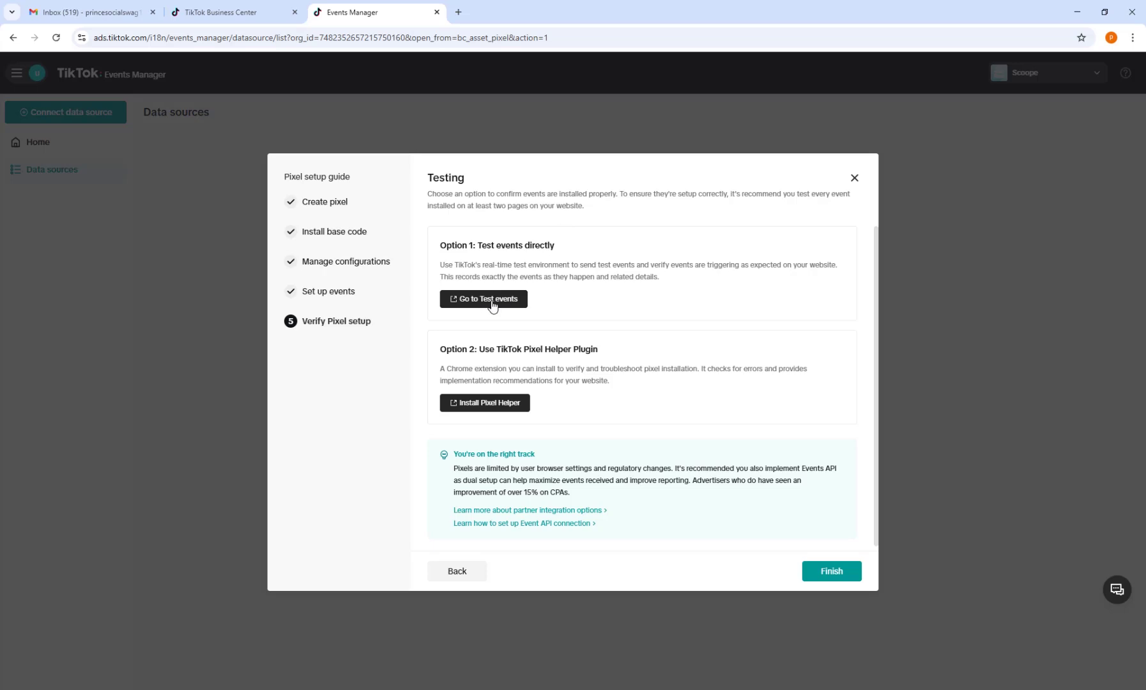
Step: Open Test Events, open the TikTok Pixel Helper store page in a new tab, and dismiss the dialogs
left_click(499, 300)
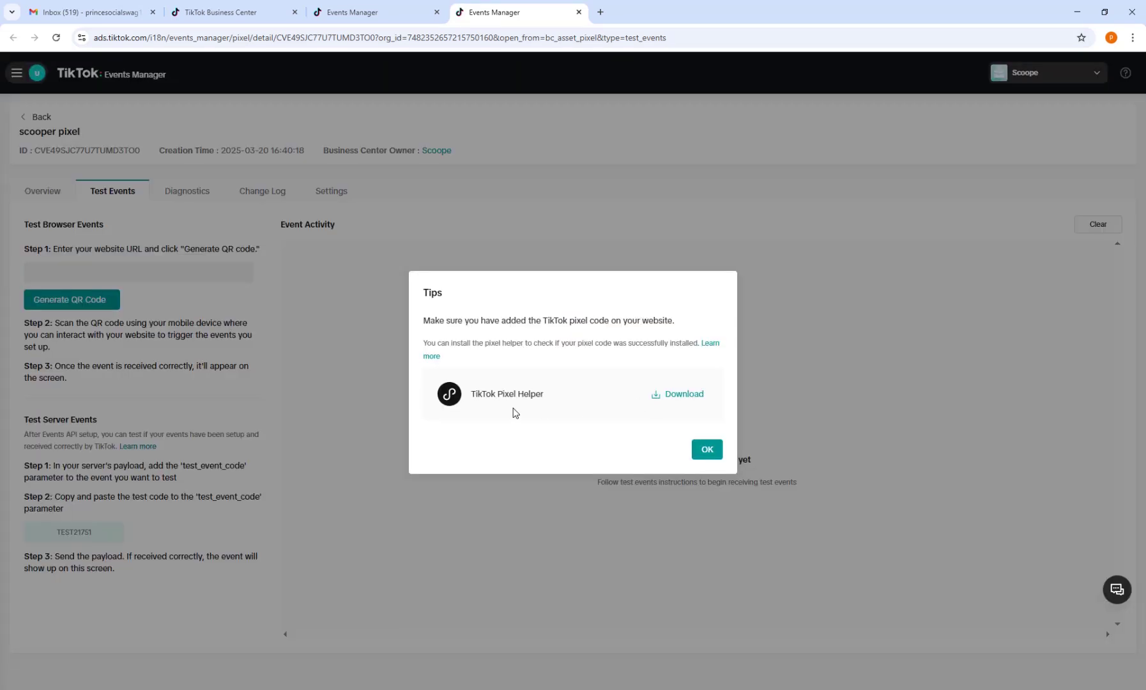
left_click(679, 397)
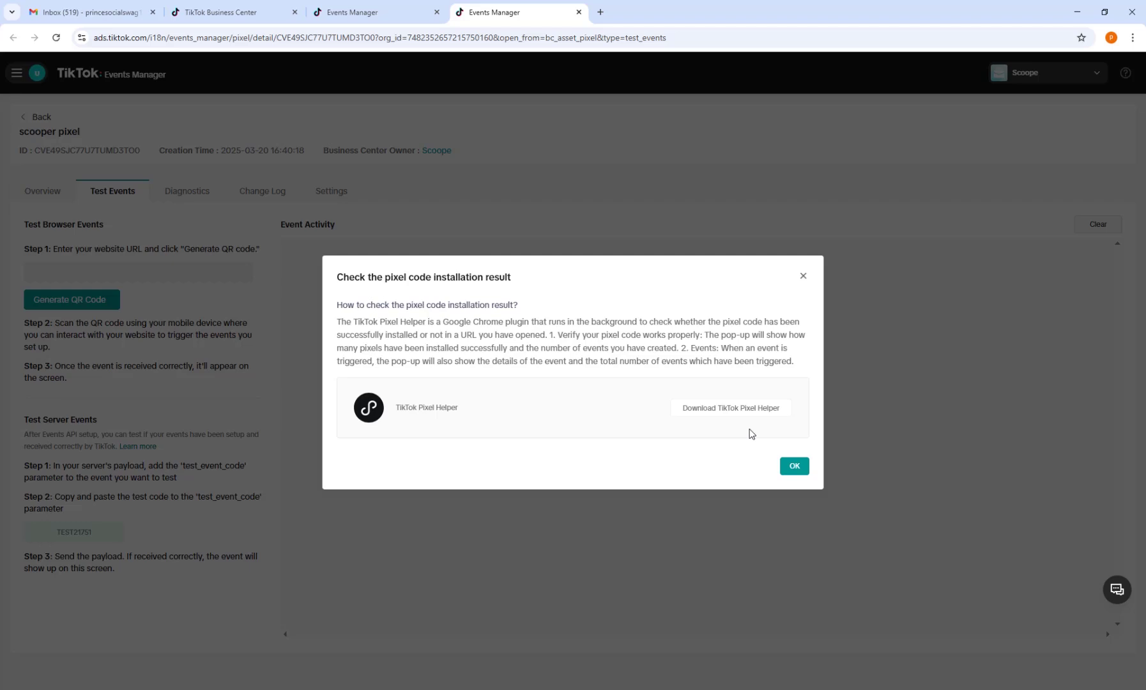
left_click(721, 409)
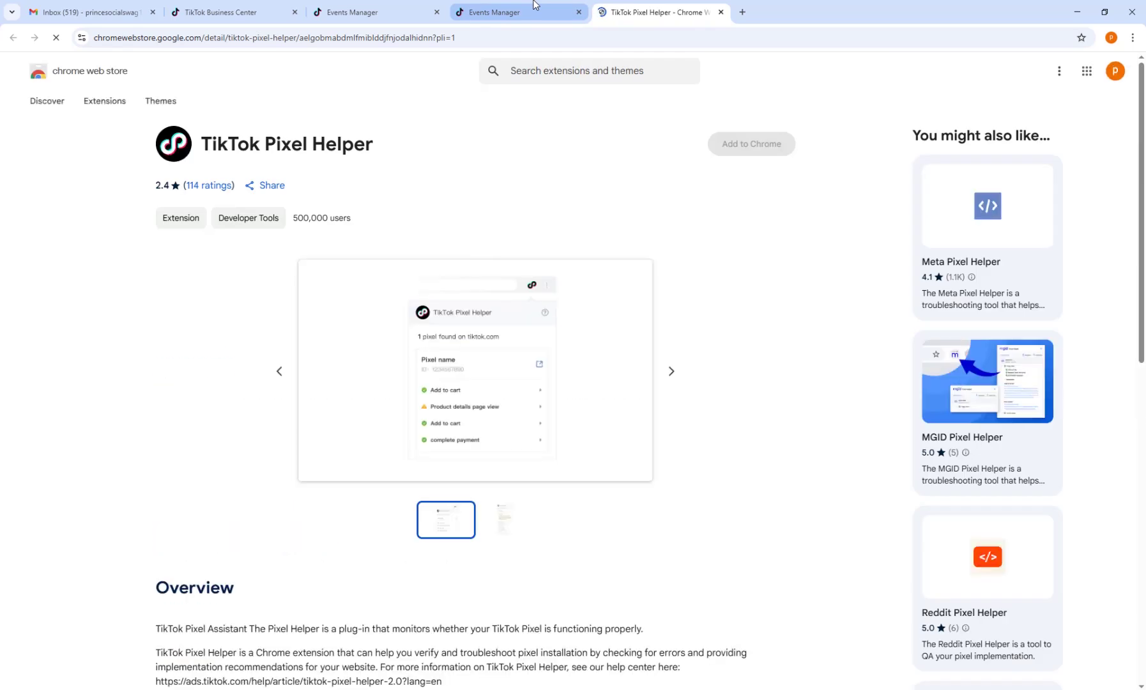
left_click(536, 7)
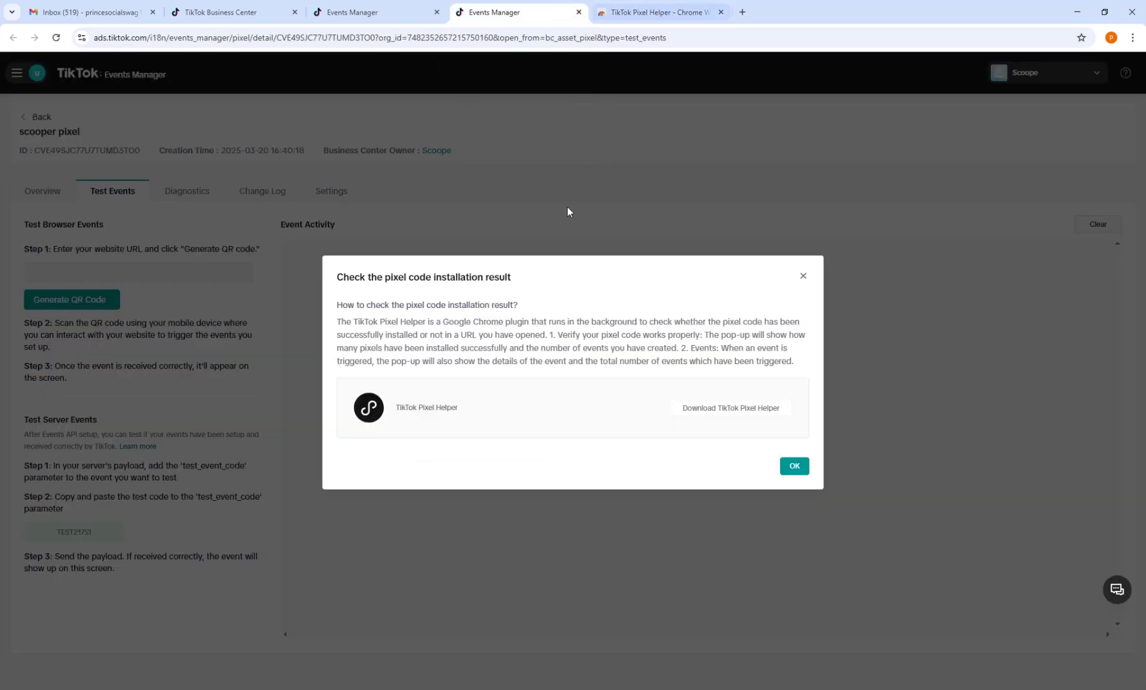
left_click(800, 465)
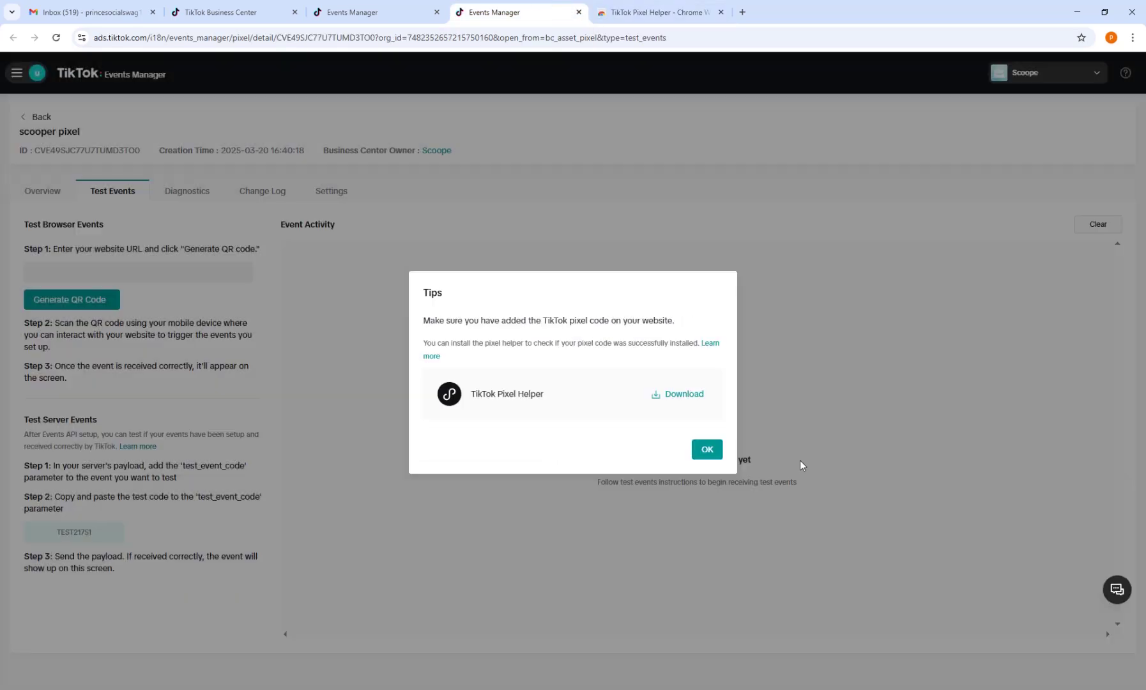
left_click(708, 449)
left_click(90, 272)
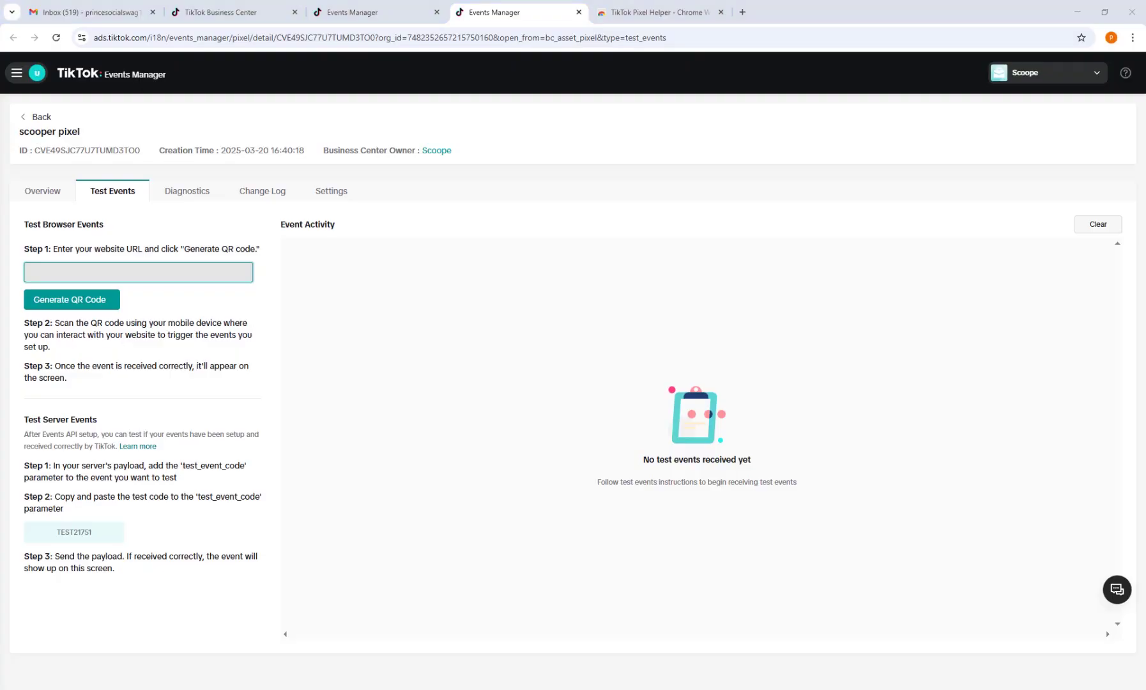
Step: Paste the WordPress store URL into Test Events, generate its QR code, and switch to Home
key("alt+Tab")
left_click_drag(151, 37, 94, 37)
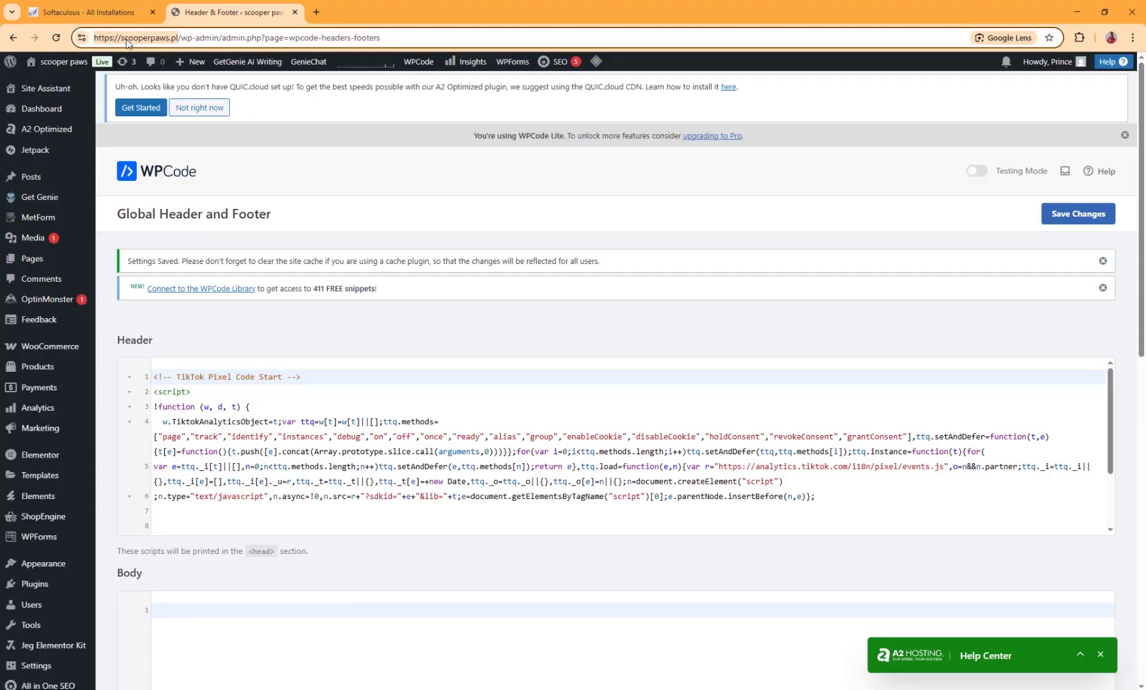
right_click(130, 37)
left_click(174, 147)
key("alt+Tab")
right_click(116, 272)
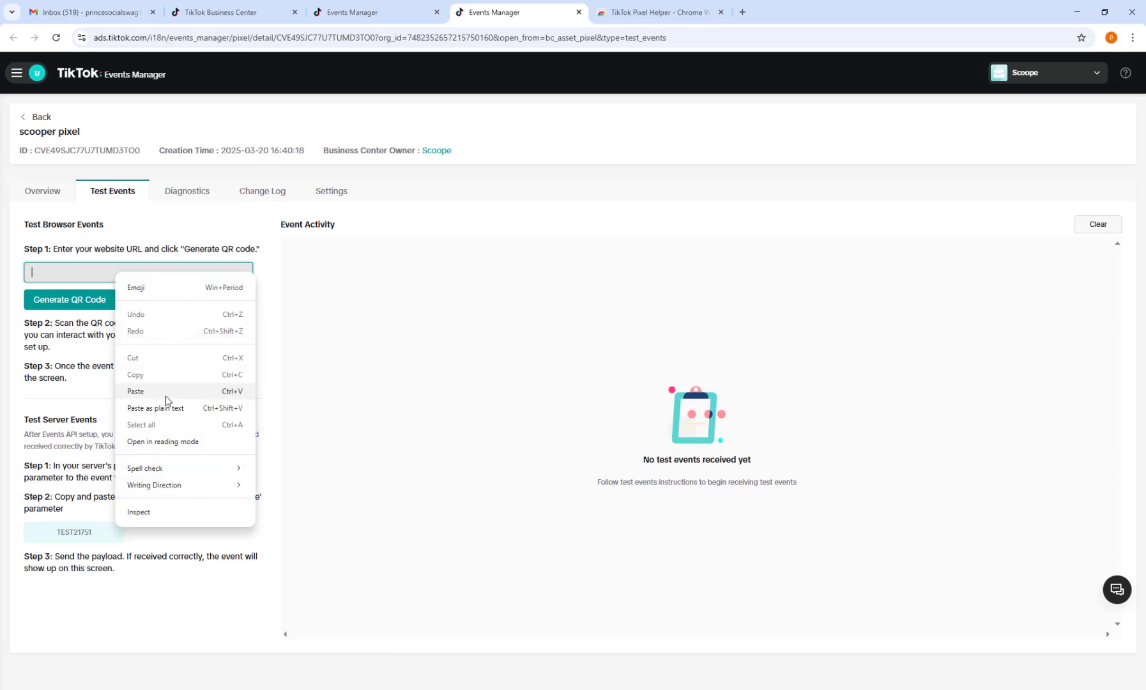
left_click(156, 388)
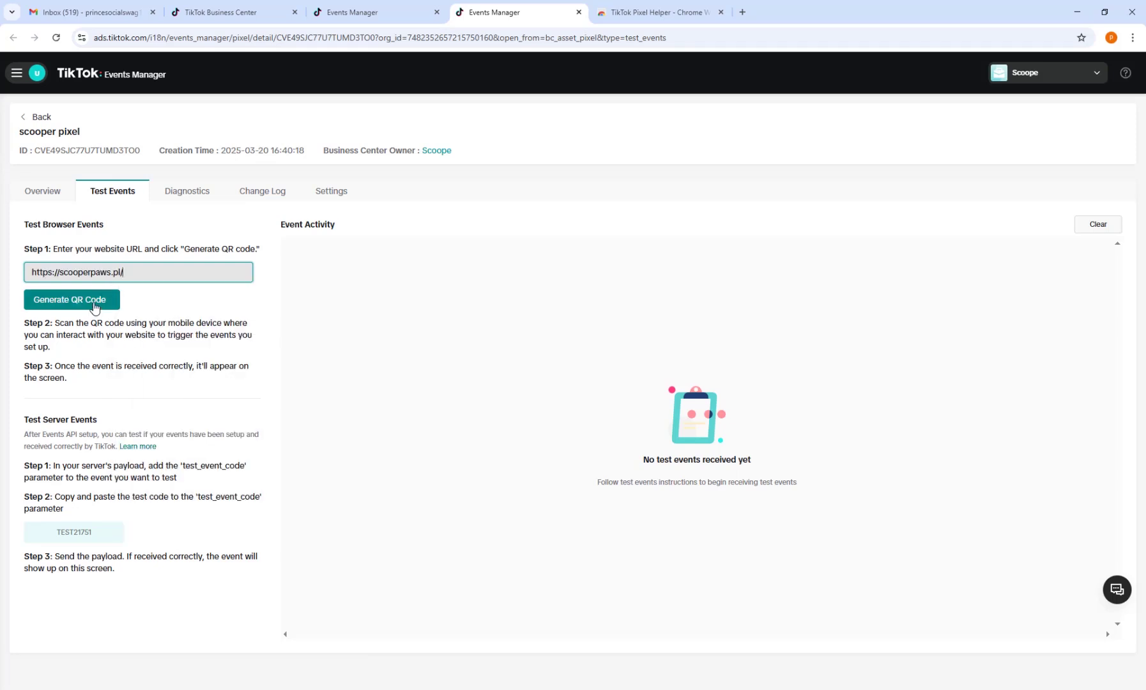
left_click(95, 305)
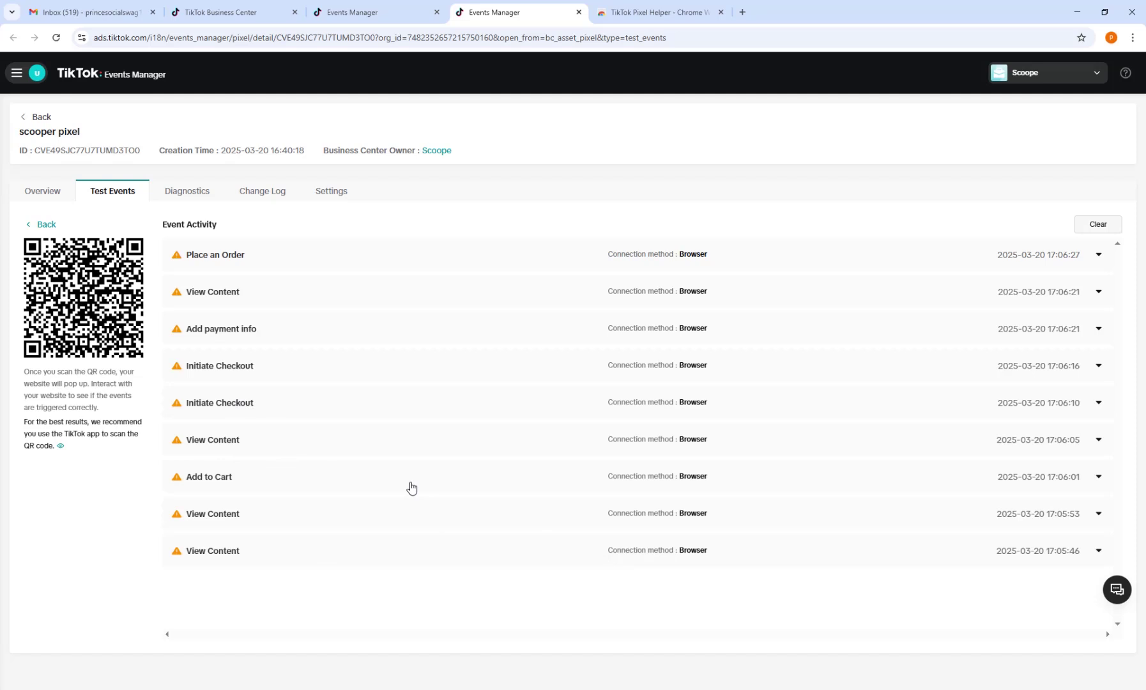
key("ctrl+Page_Up")
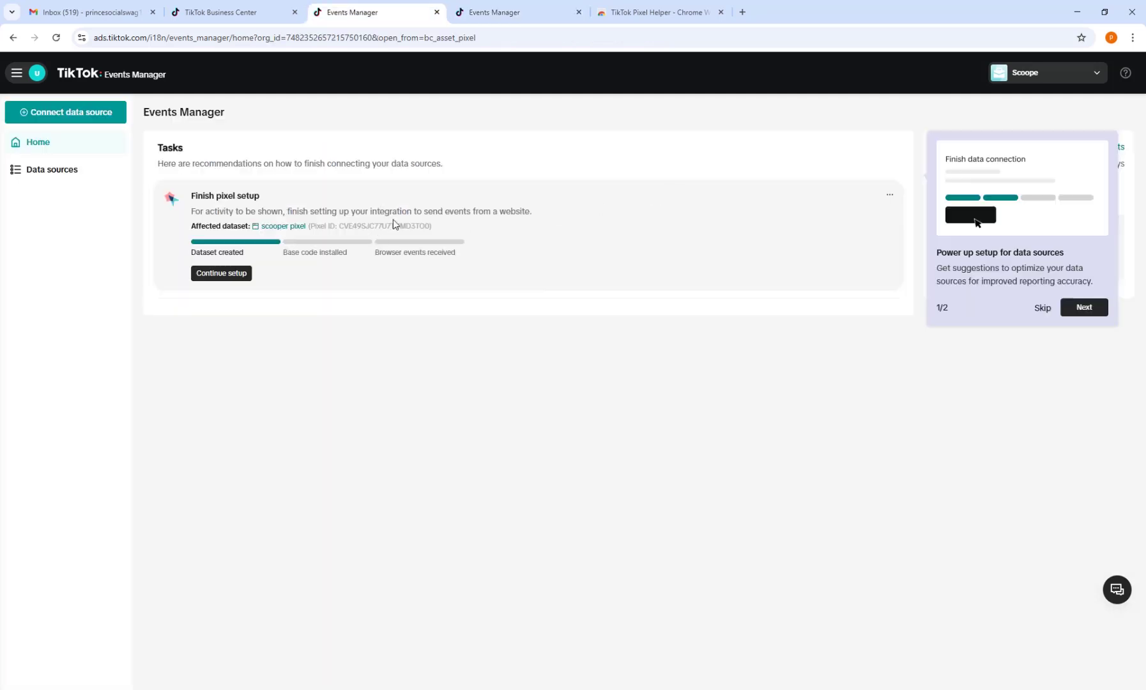